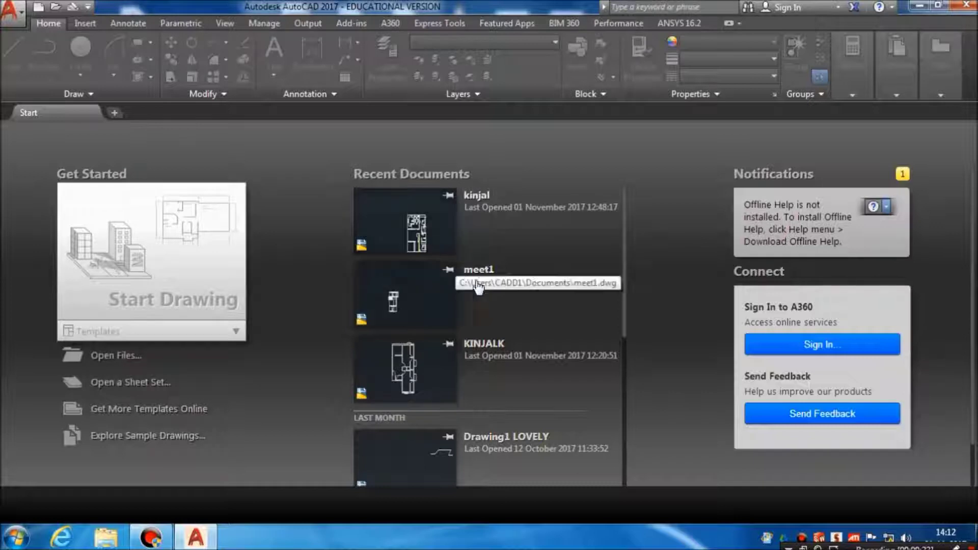
Start a new blank drawing from the start page
mouse_move(624, 305)
mouse_down()
mouse_move(629, 439)
mouse_move(629, 298)
mouse_up()
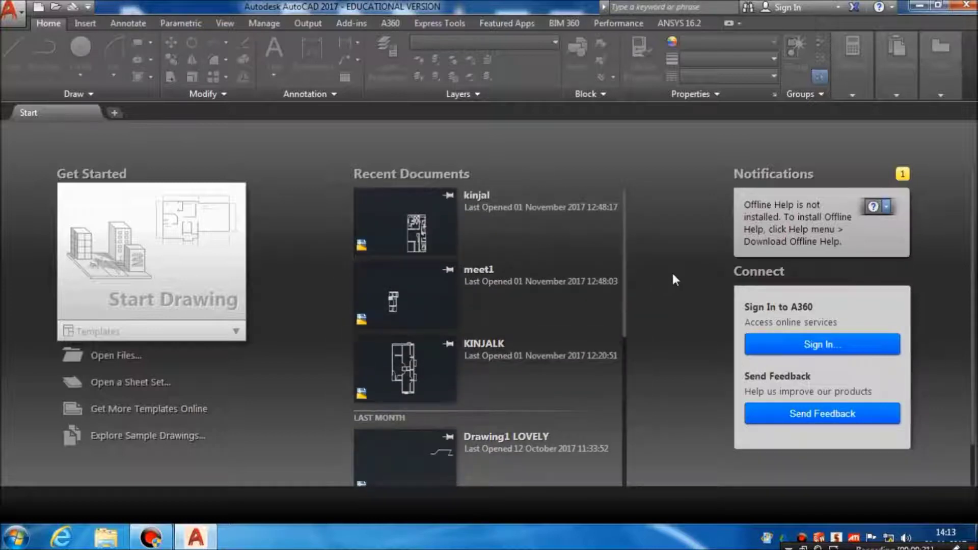
click(219, 276)
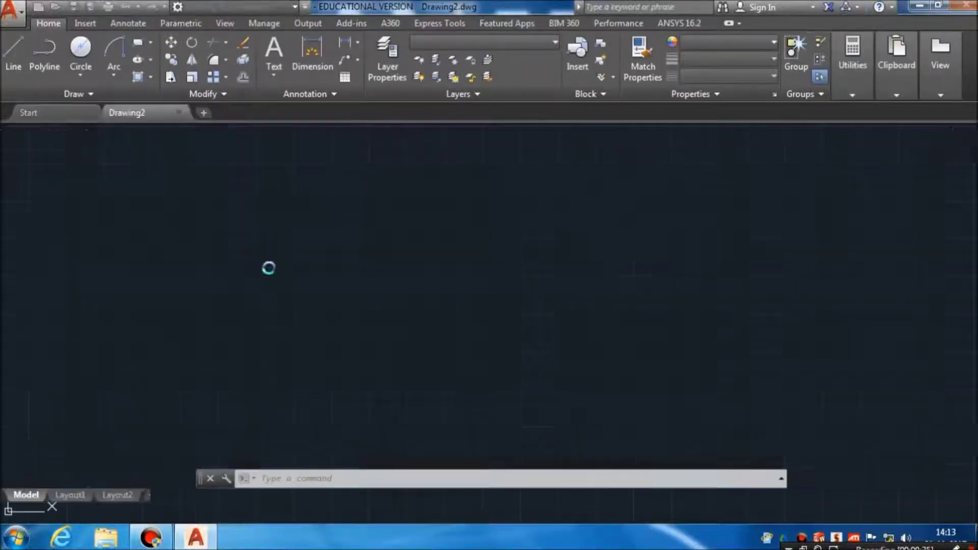
scroll(346, 276, down, 5)
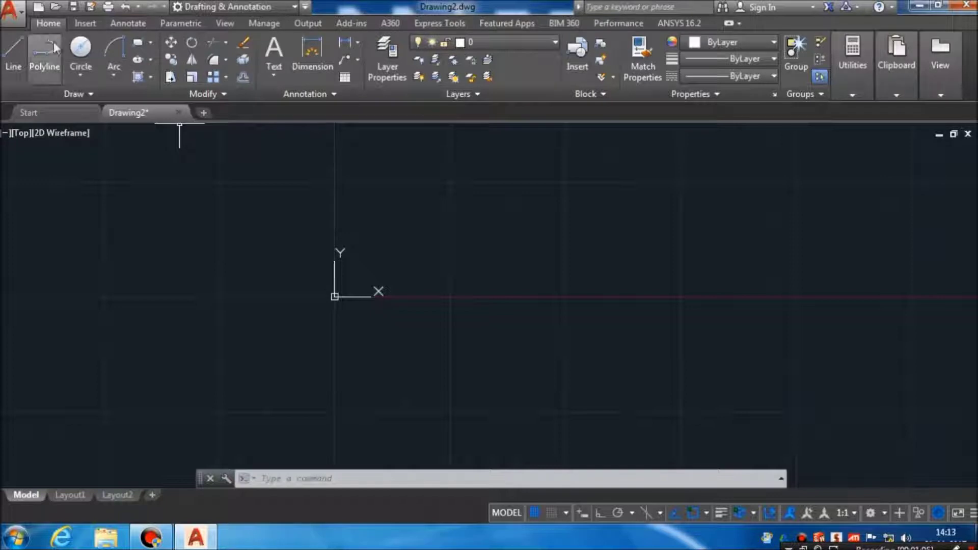
Examine the insert, annotation, parametric, view and management tool sets, and return to the basic drawing tools
click(83, 23)
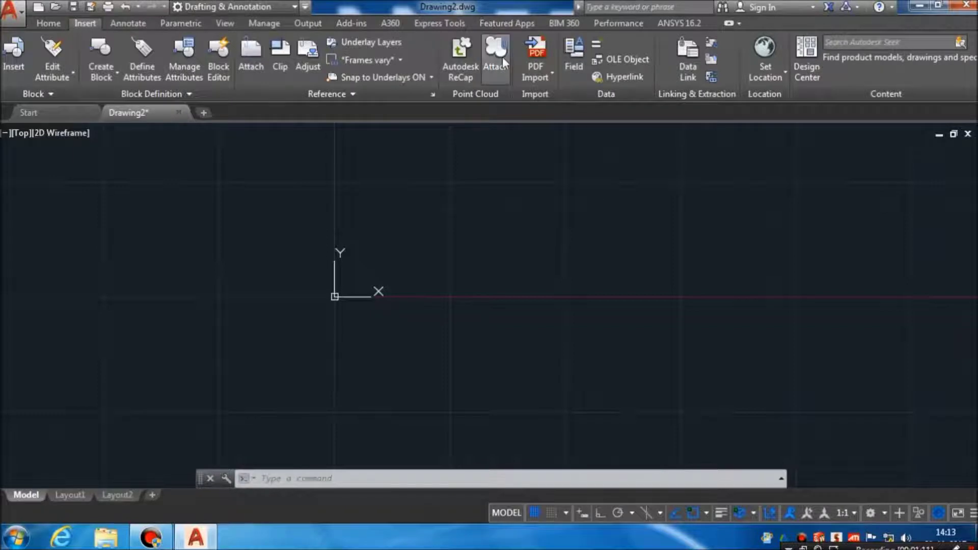
click(121, 26)
click(203, 24)
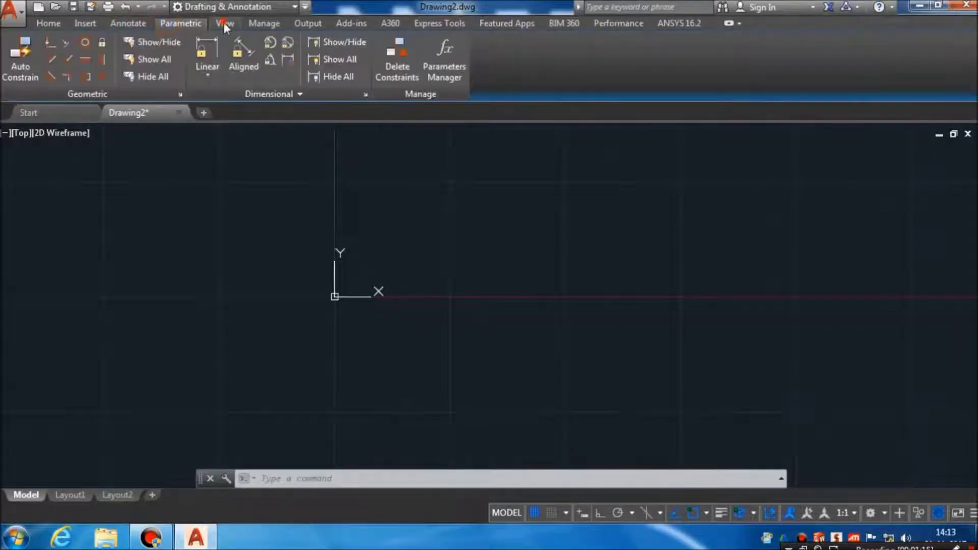
click(225, 25)
click(256, 23)
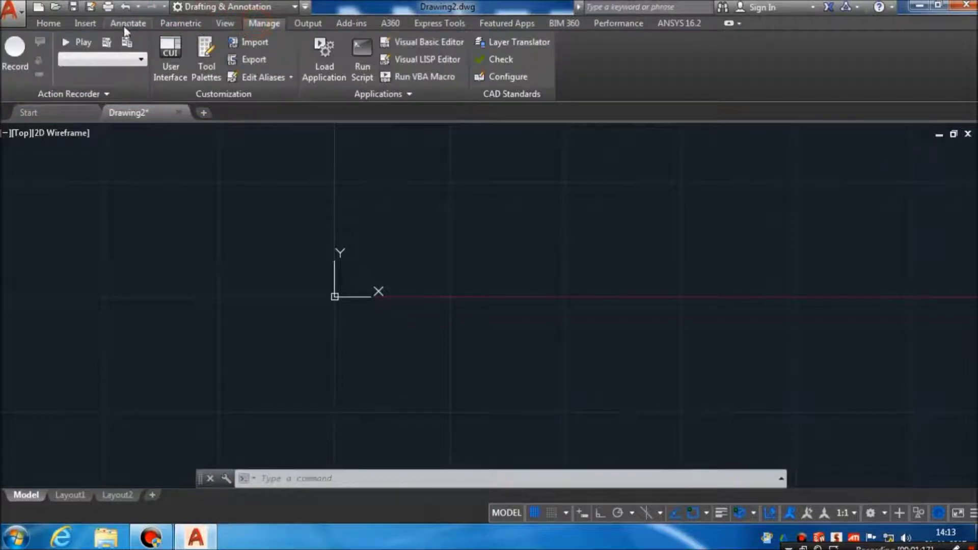
click(55, 27)
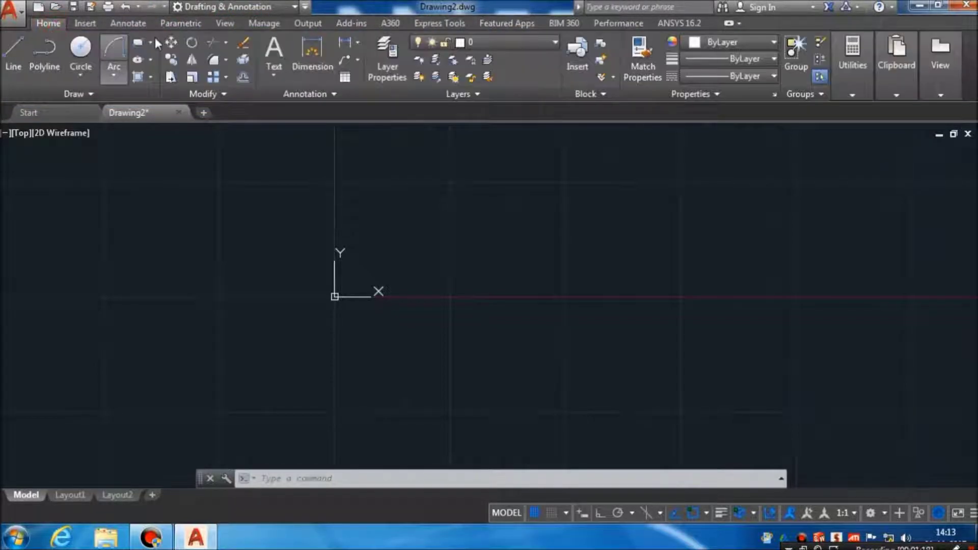
click(883, 46)
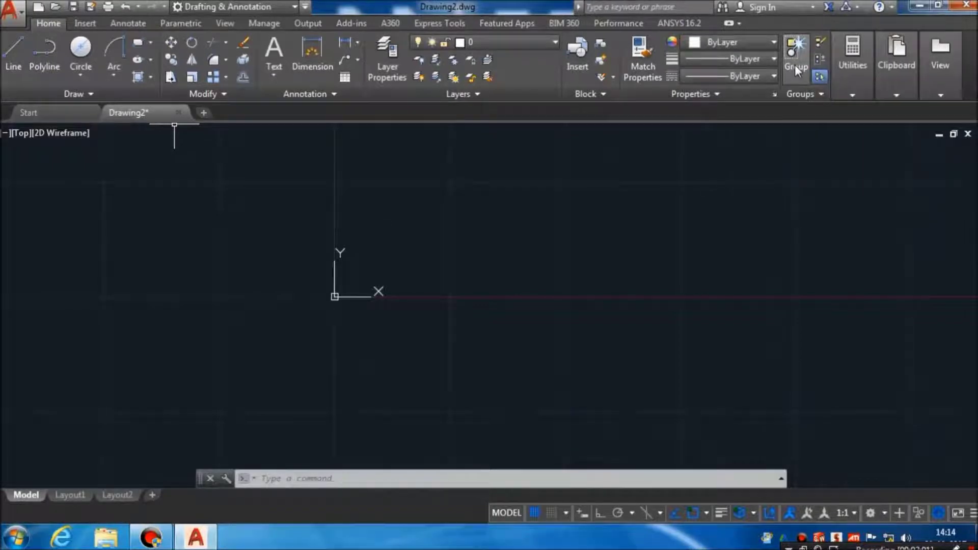
click(844, 87)
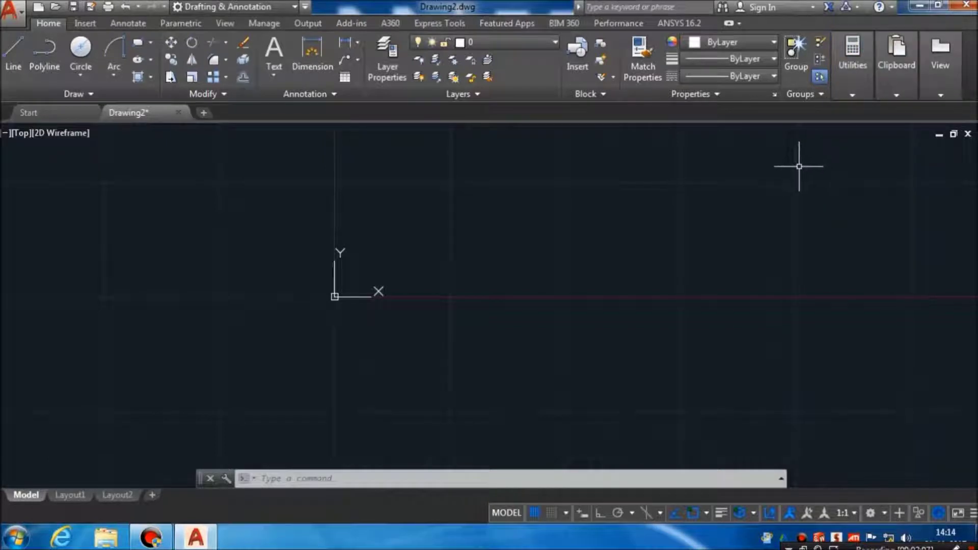
Run the tool command to view the architectural samples in the tool palettes, and close them
click(329, 479)
text(tool)
key(Return)
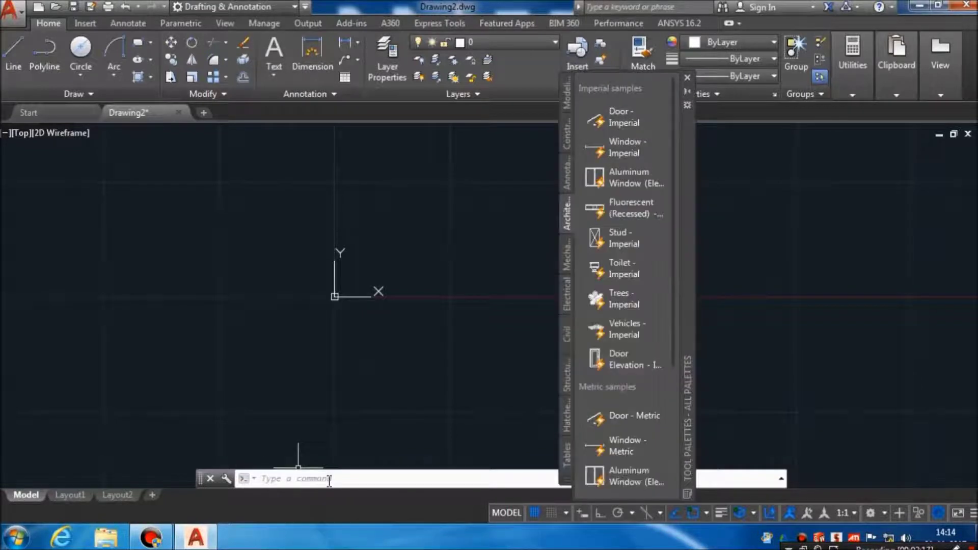
click(685, 79)
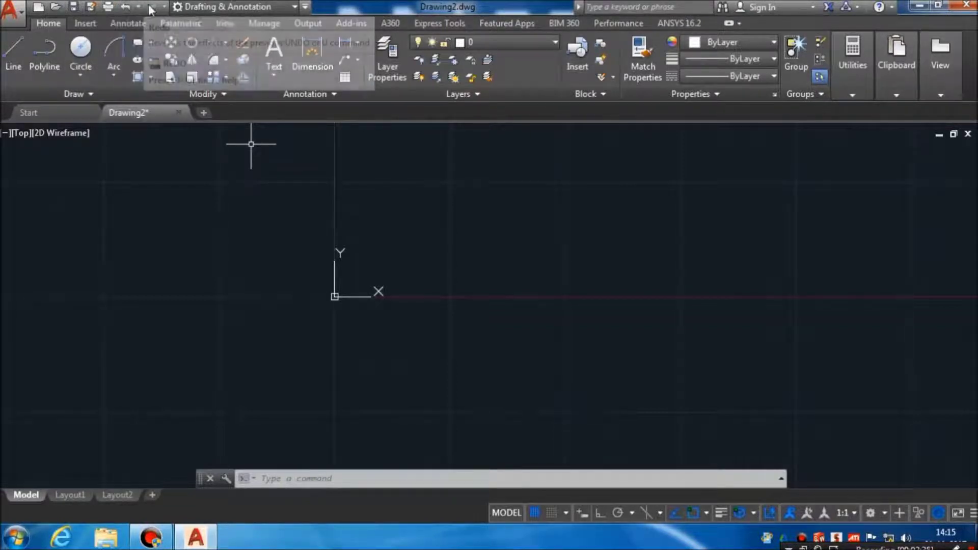
Review the application's file commands and its drawing utilities, and return to the empty drawing
click(20, 20)
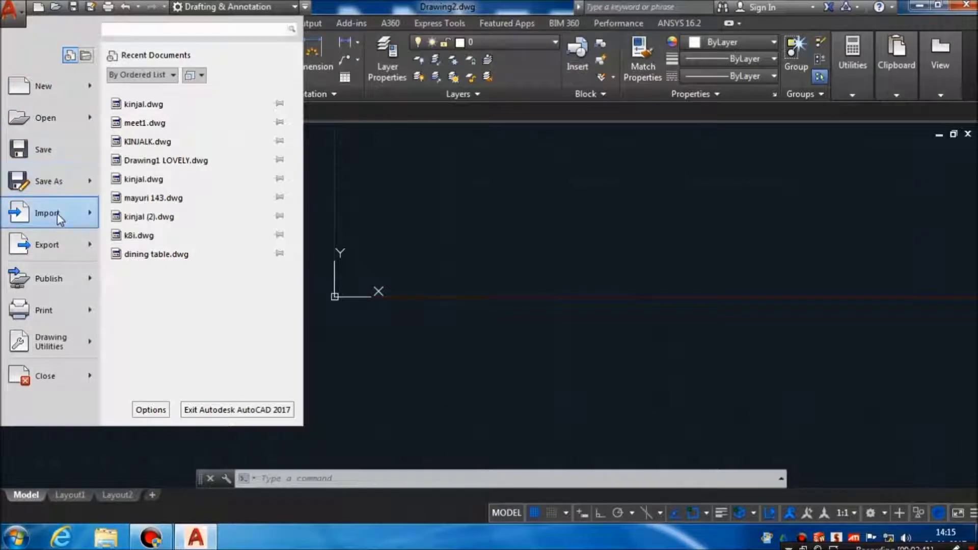
mouse_move(48, 343)
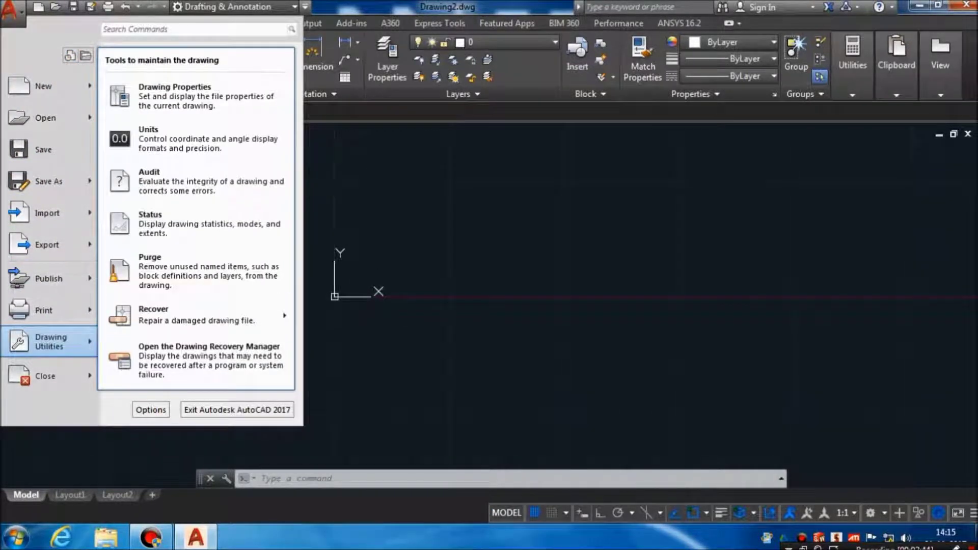
click(372, 253)
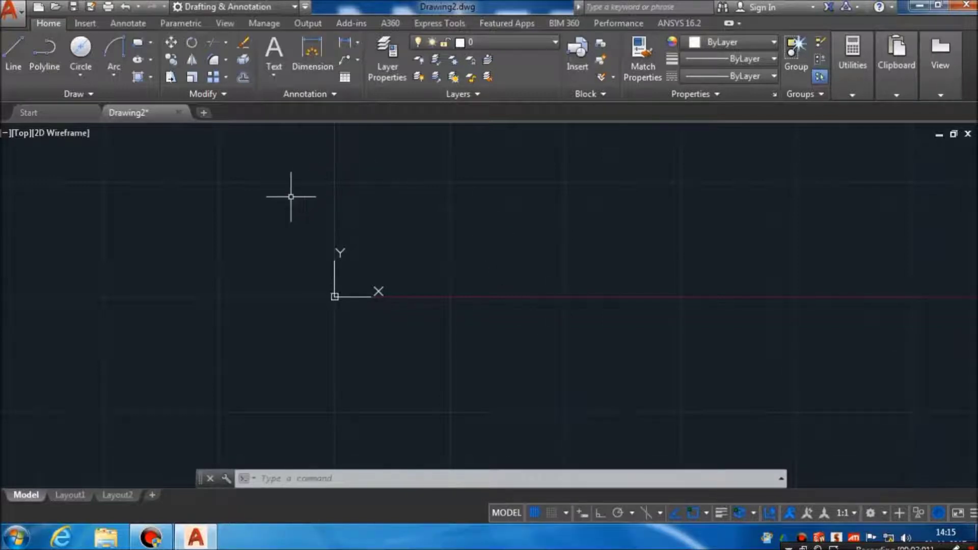
Switch the drawing grid off and back on
click(533, 512)
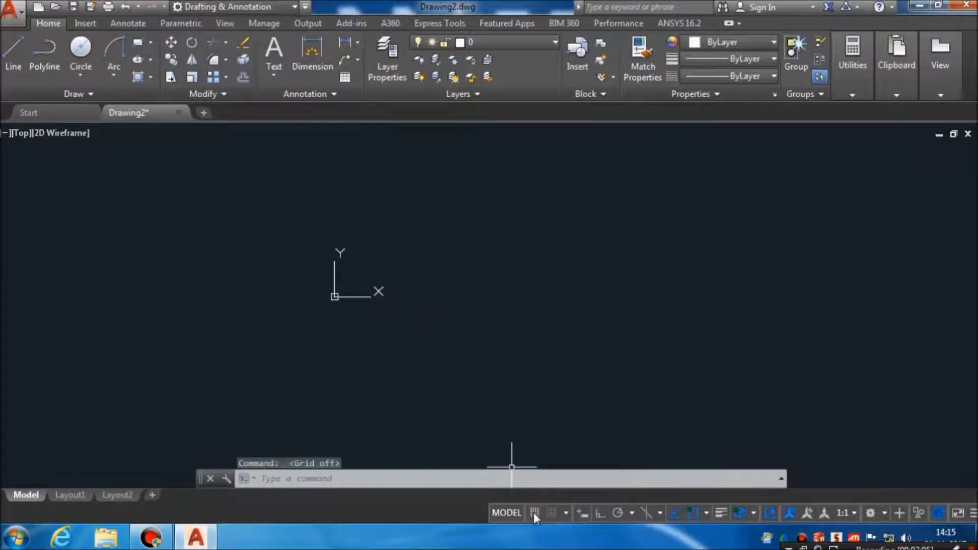
click(533, 512)
middle_drag(305, 281, 478, 285)
scroll(495, 308, up, 2)
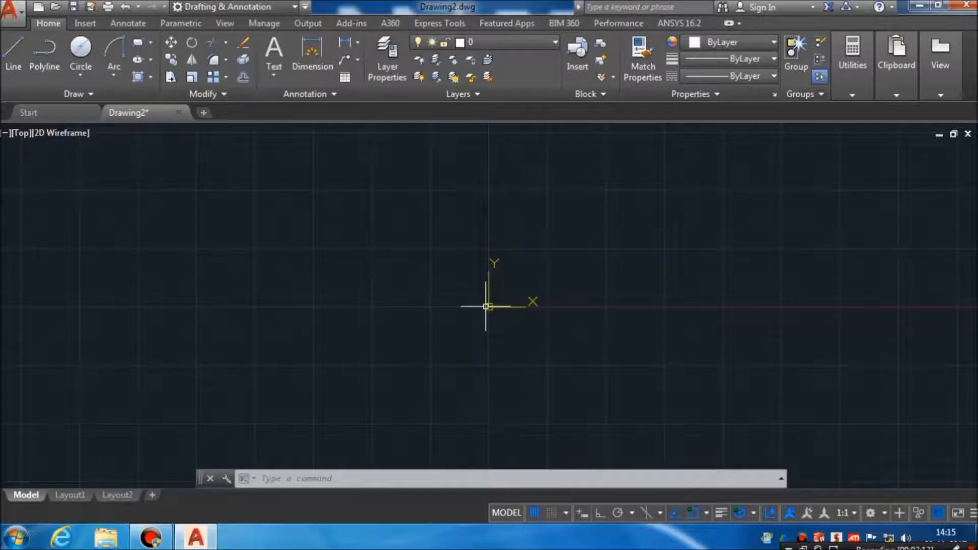
Consult the program's help window and close it
key(F1)
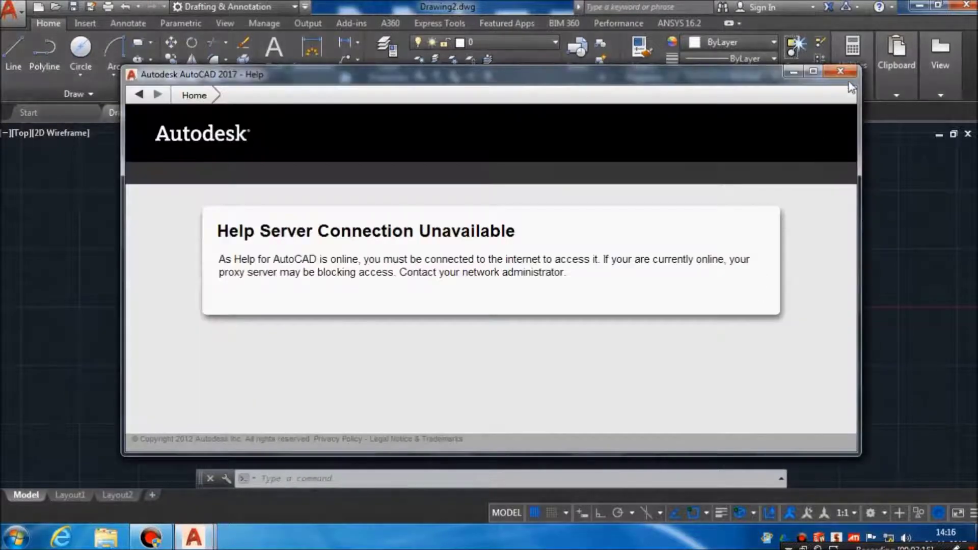
click(852, 66)
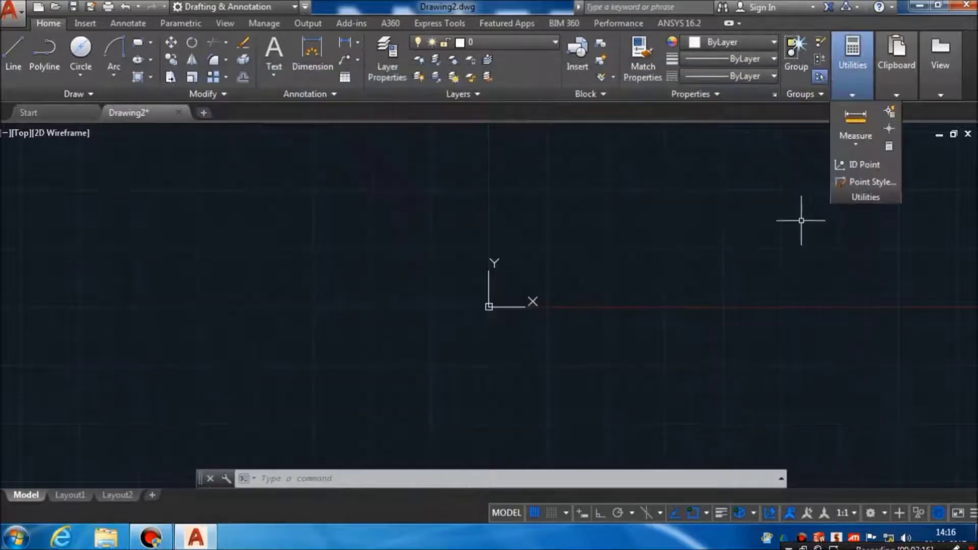
Draw a downward-pointing triangle with lines above the X axis, adding an inner diagonal and a near-horizontal crossbar
click(14, 50)
click(566, 186)
click(684, 185)
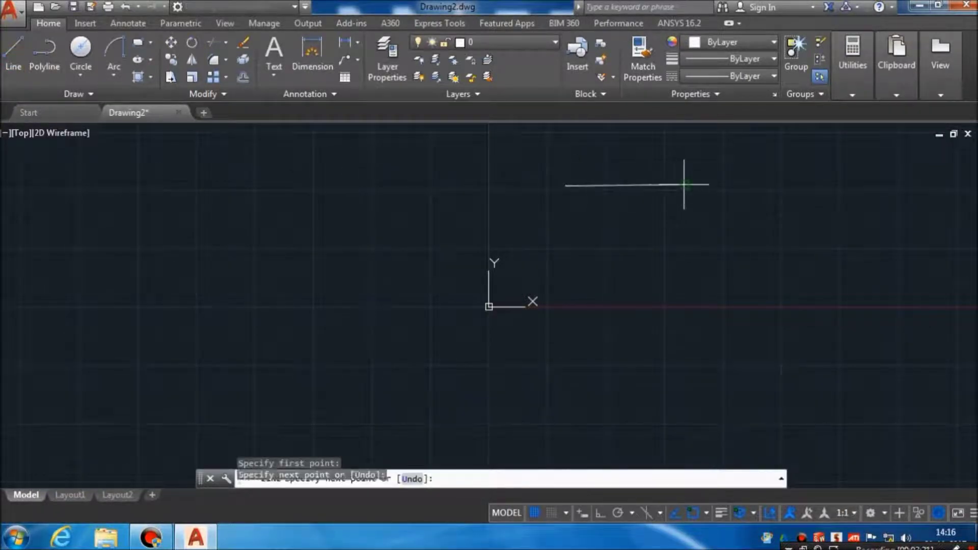
click(626, 286)
click(570, 188)
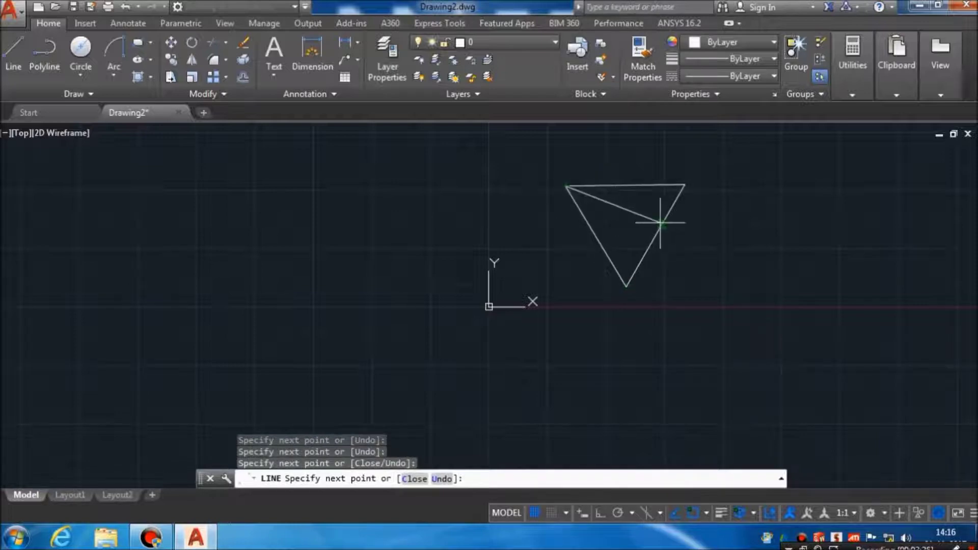
click(662, 222)
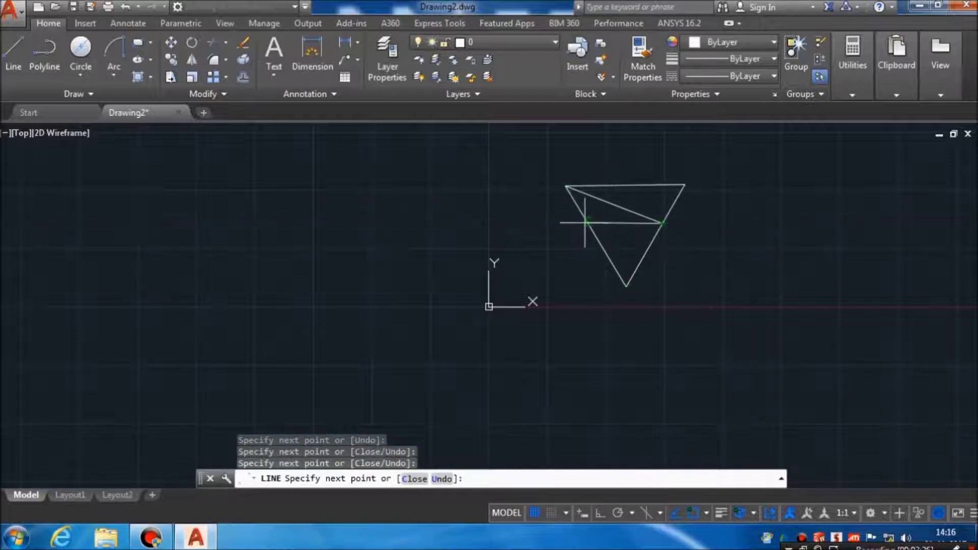
click(588, 224)
key(Escape)
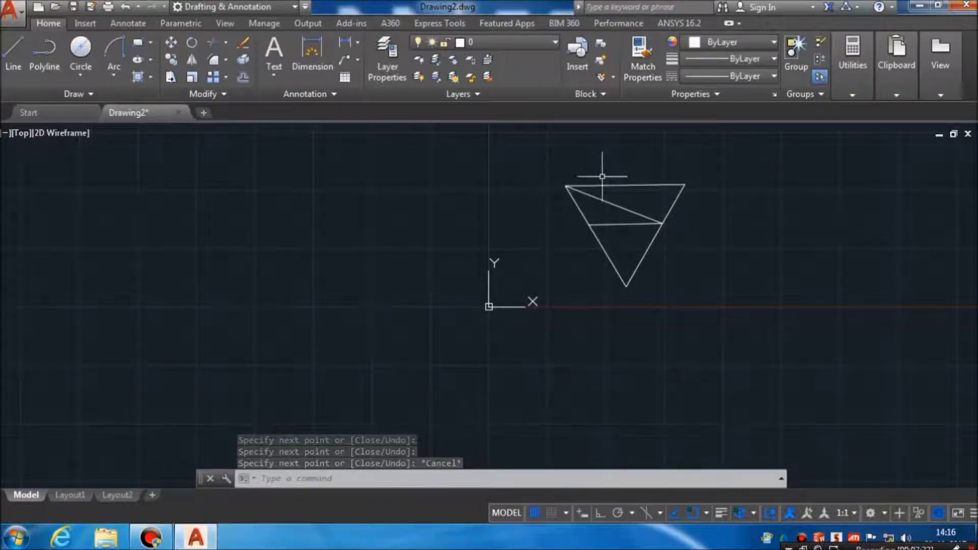
Examine the triangle and its inner lines at close range and from farther away
scroll(639, 219, up, 8)
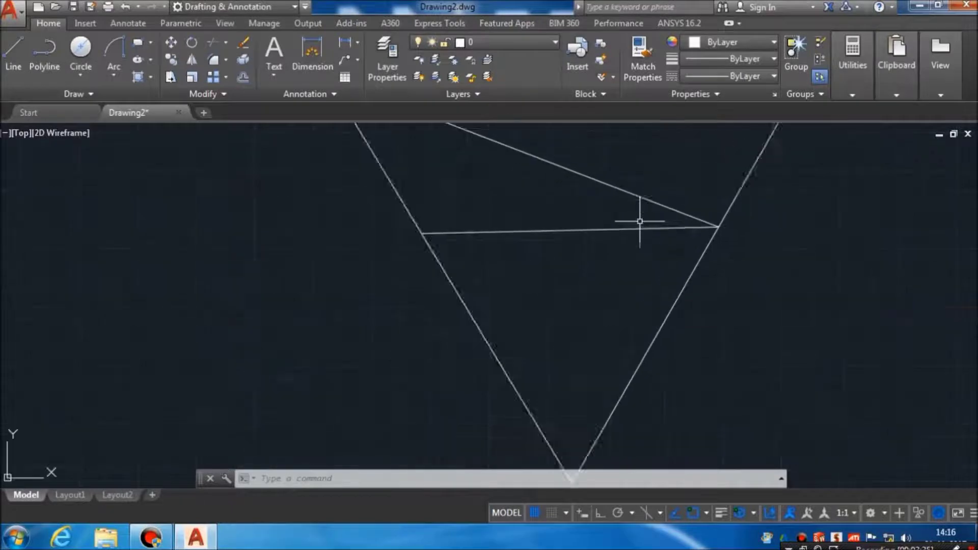
scroll(640, 221, down, 8)
scroll(639, 221, up, 3)
scroll(640, 221, up, 4)
scroll(640, 221, up, 5)
scroll(640, 221, down, 6)
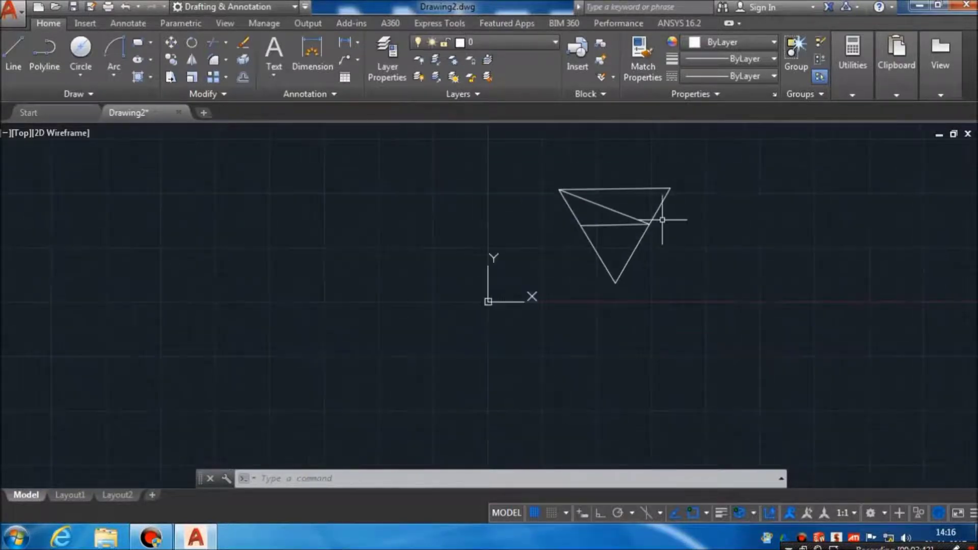
scroll(662, 220, down, 2)
scroll(679, 218, up, 2)
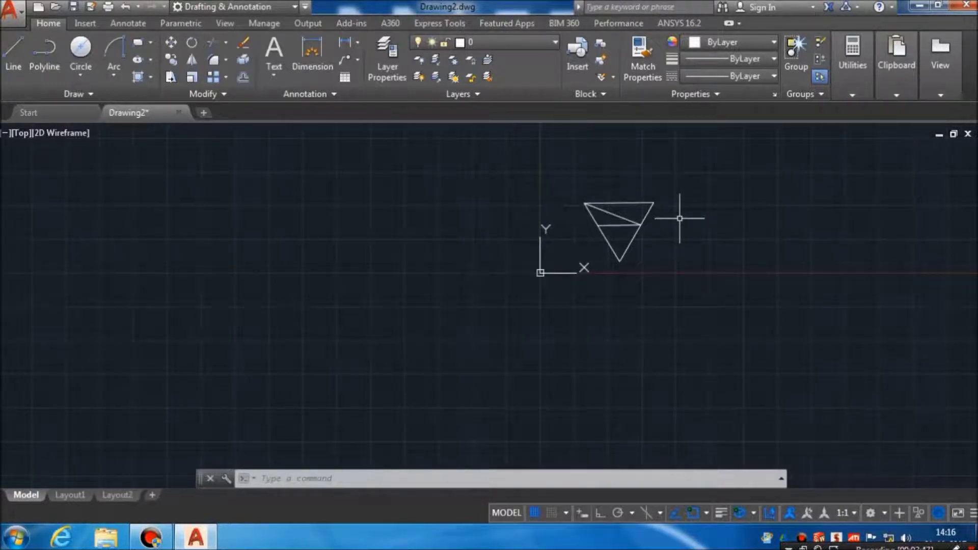
middle_click(679, 218)
middle_drag(681, 219, 660, 256)
scroll(699, 225, down, 4)
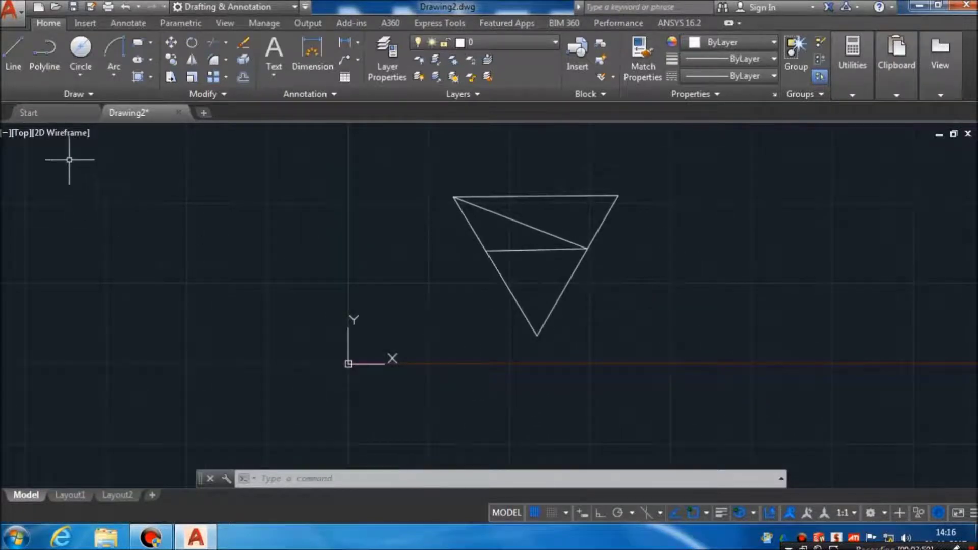
Draw a closed four-segment figure with two crossing lines beside the triangle, toward the Y axis
click(20, 59)
click(255, 192)
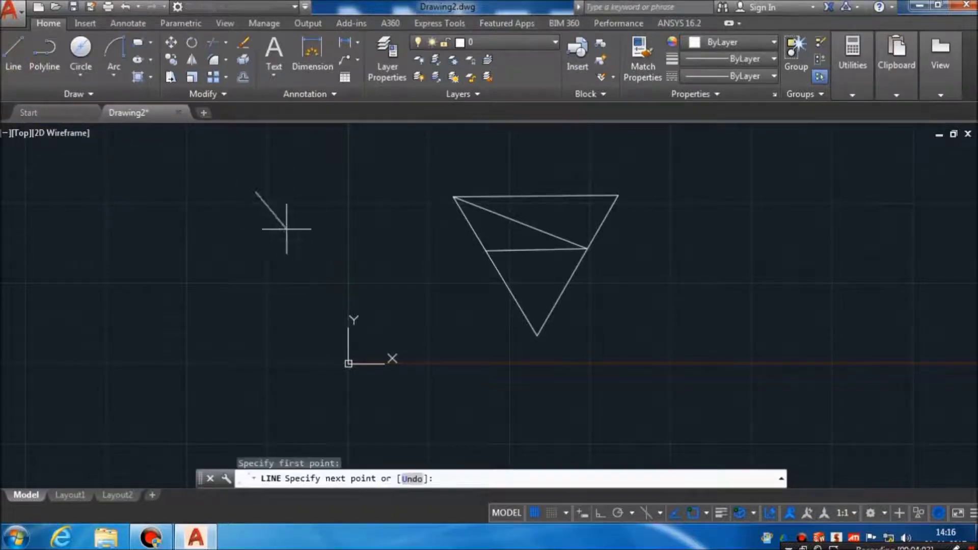
click(382, 285)
click(261, 311)
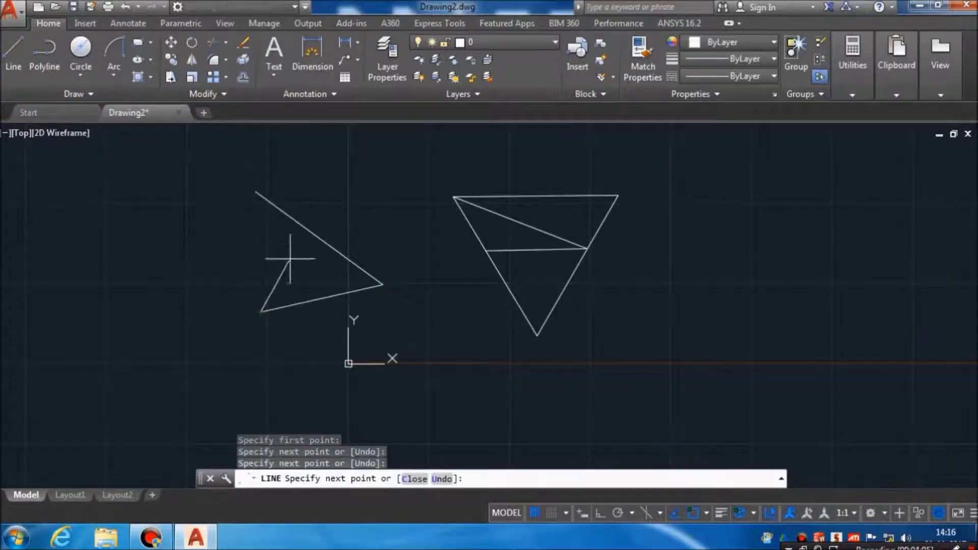
click(341, 195)
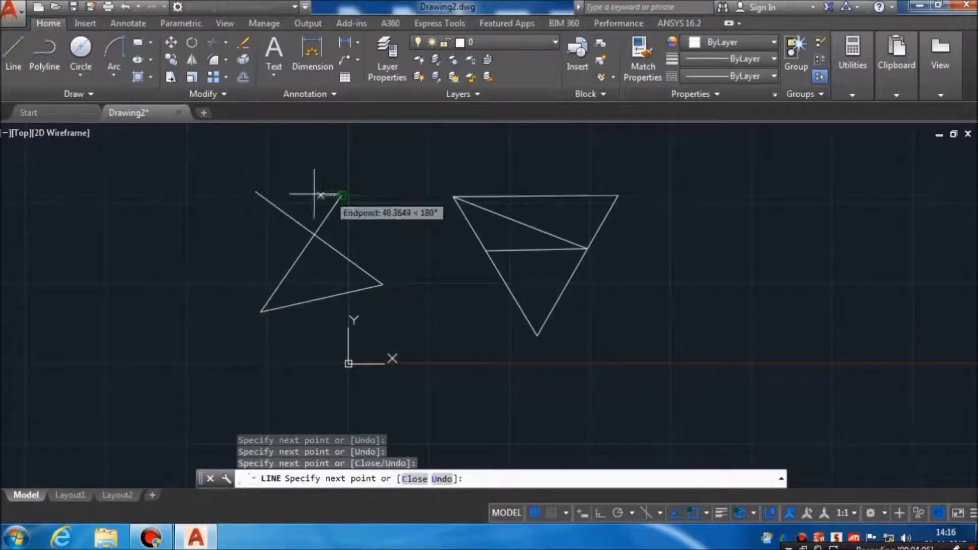
click(245, 192)
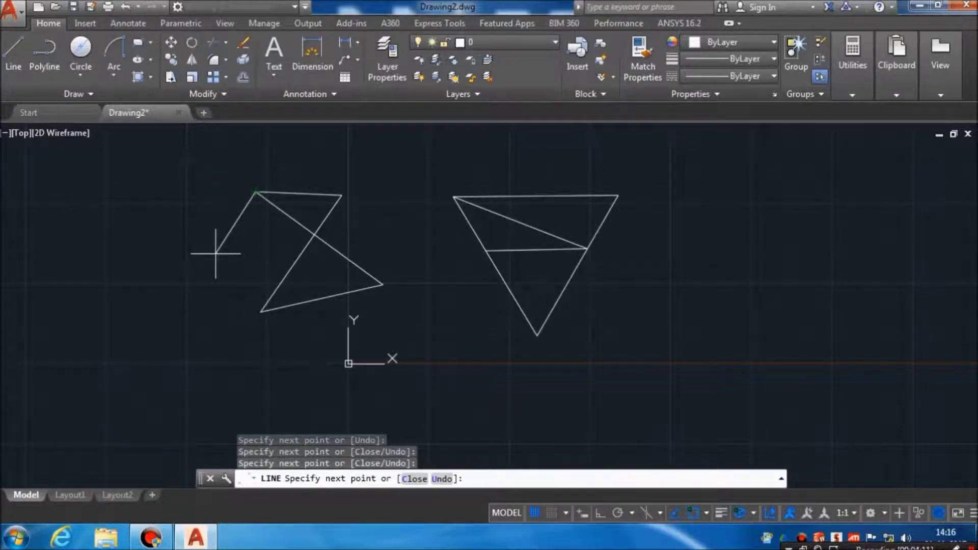
key(Escape)
Delete the whole triangle with its inner lines using a window selection, keeping the crossed figure
scroll(400, 255, down, 1)
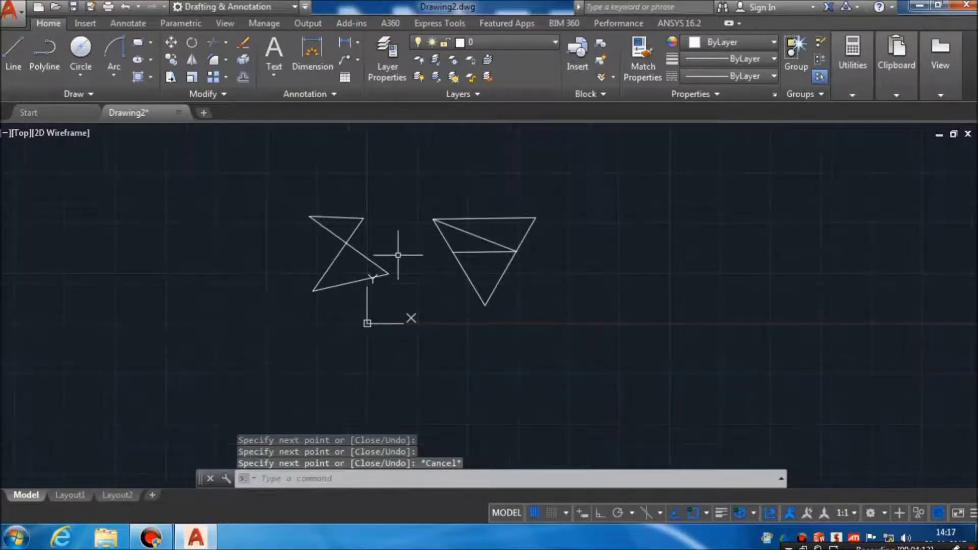
scroll(407, 258, up, 1)
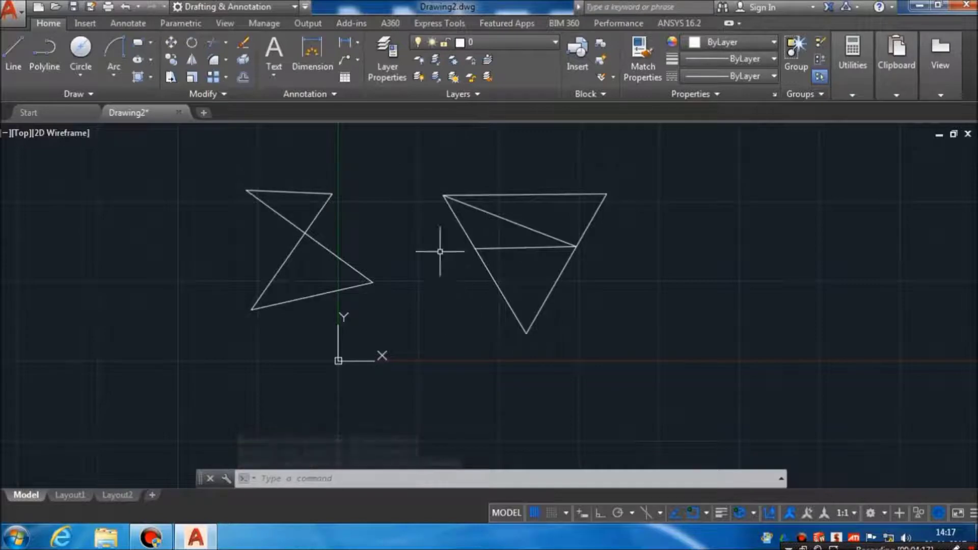
click(414, 164)
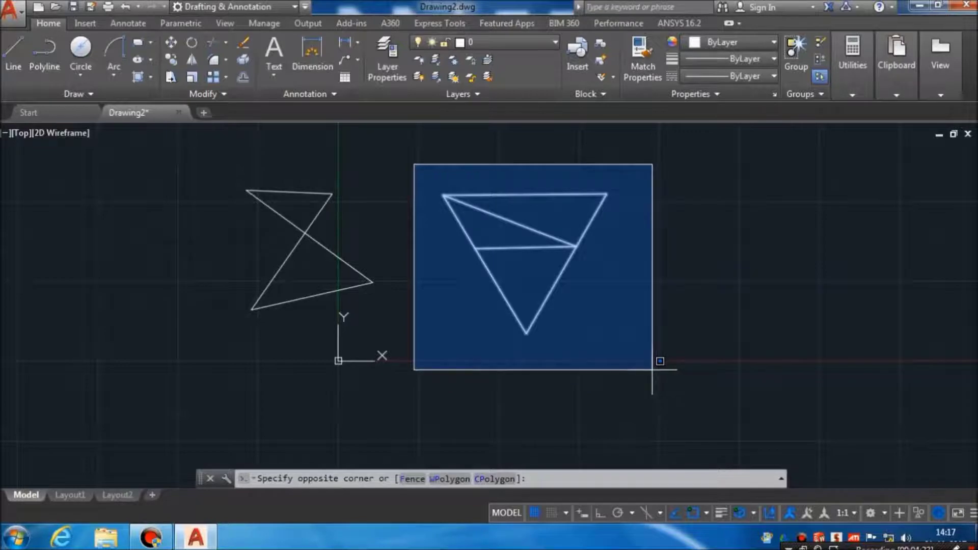
click(651, 369)
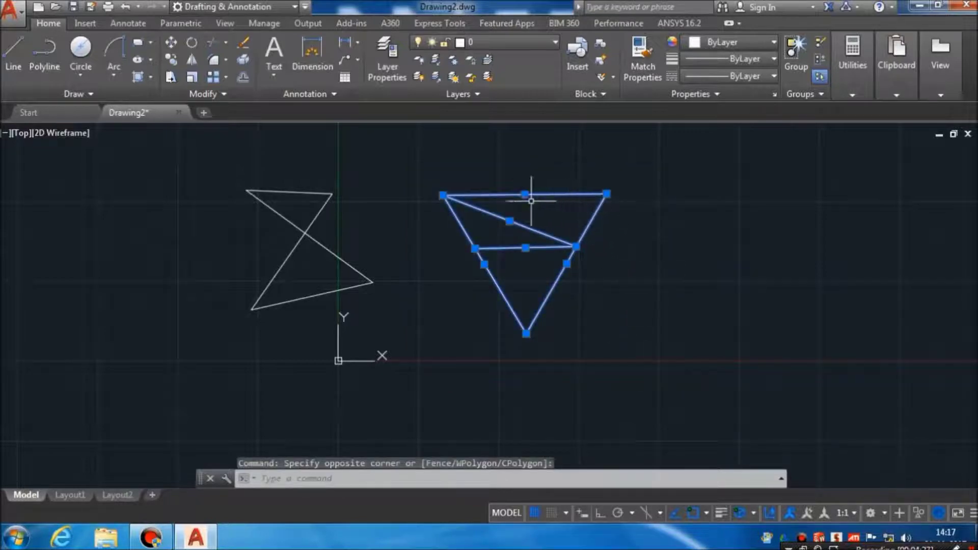
key(Delete)
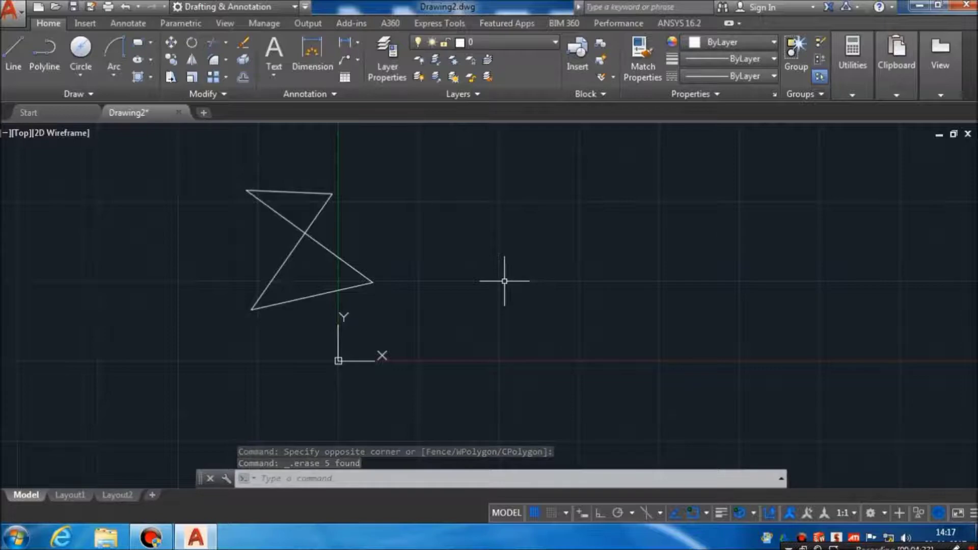
Undo the deletion of the triangle and its inner lines
key(ctrl+z)
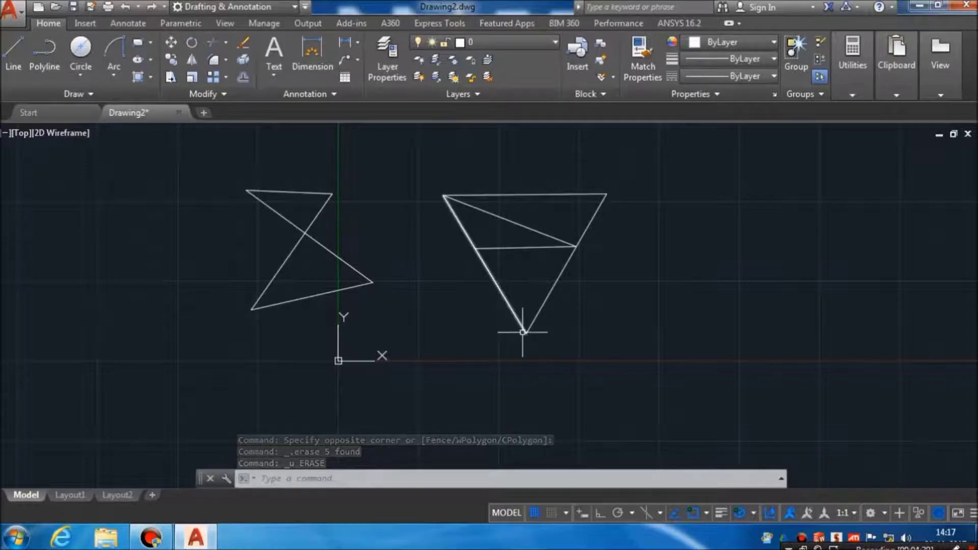
scroll(522, 332, down, 2)
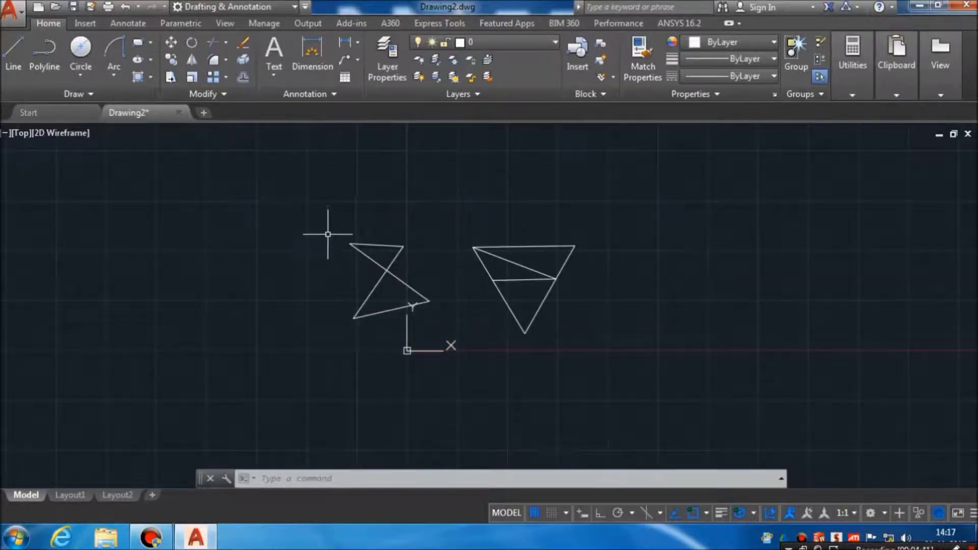
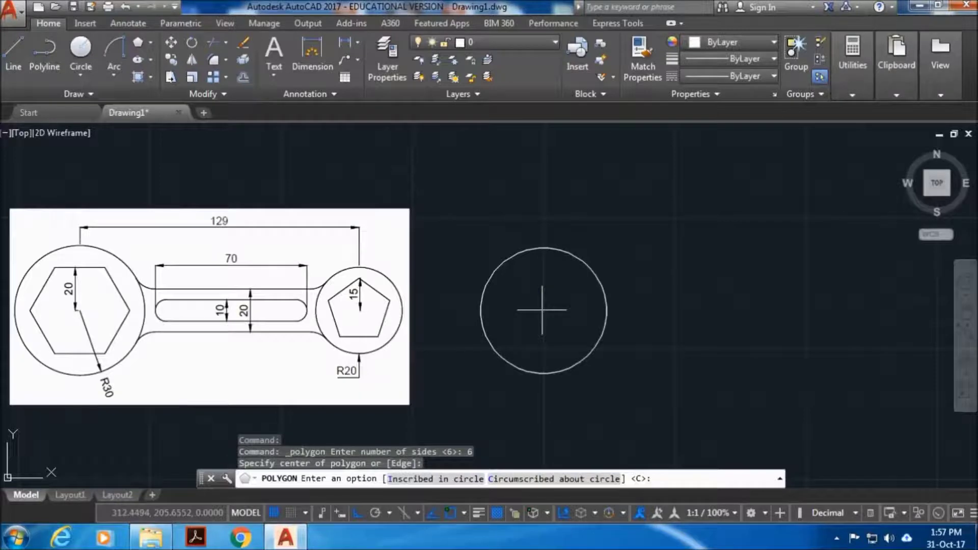
Complete the hexagon at the circle's centre as circumscribed about a circle of radius 20
click(544, 478)
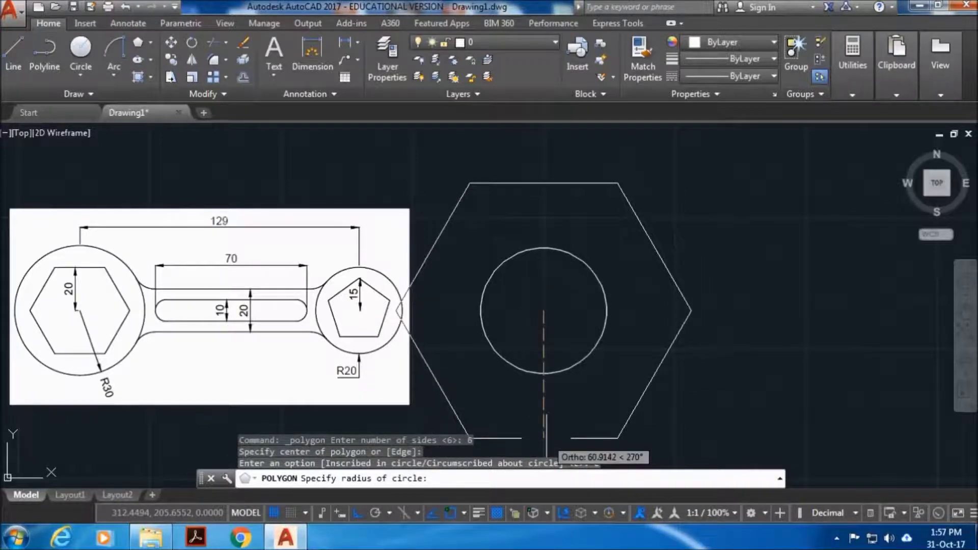
text(20)
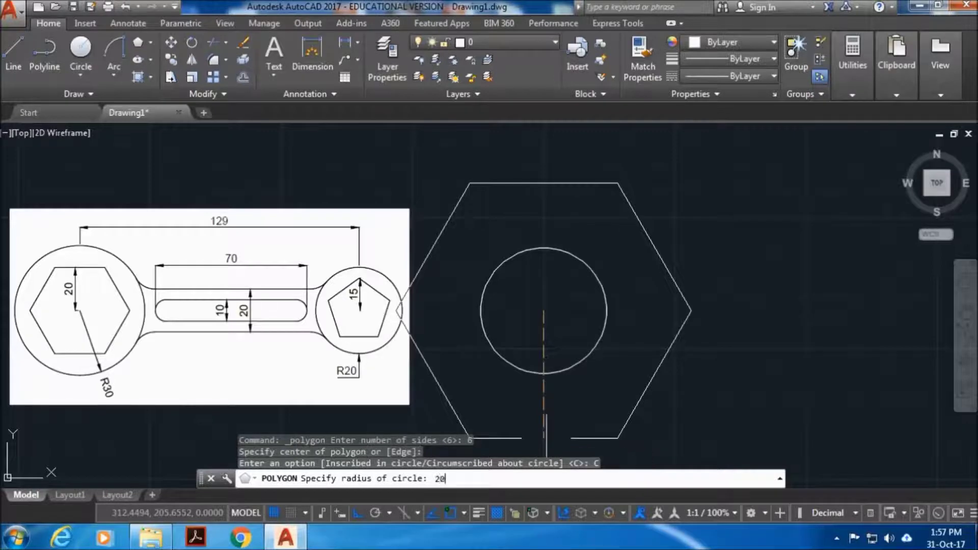
key(Return)
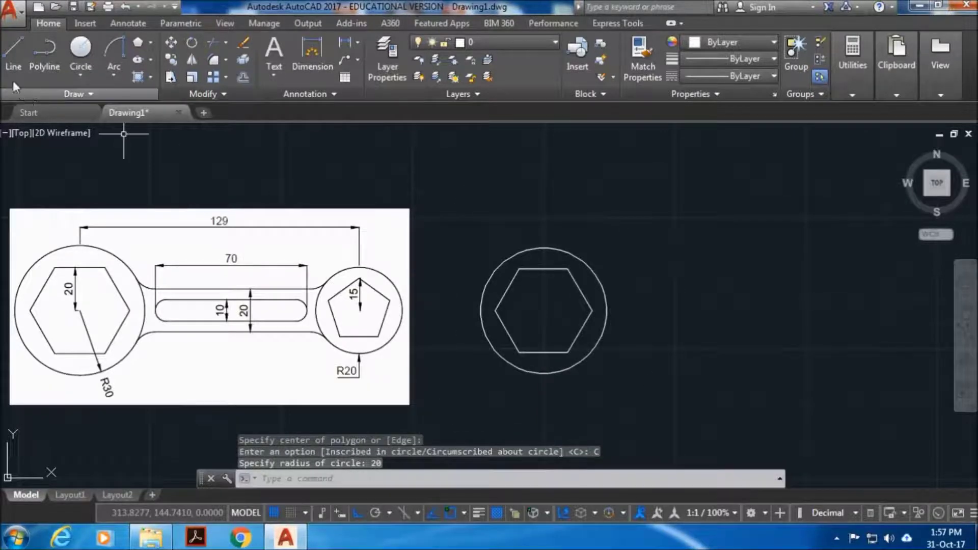
Draw a horizontal line 129 long from the hexagon's centre toward the right
click(11, 56)
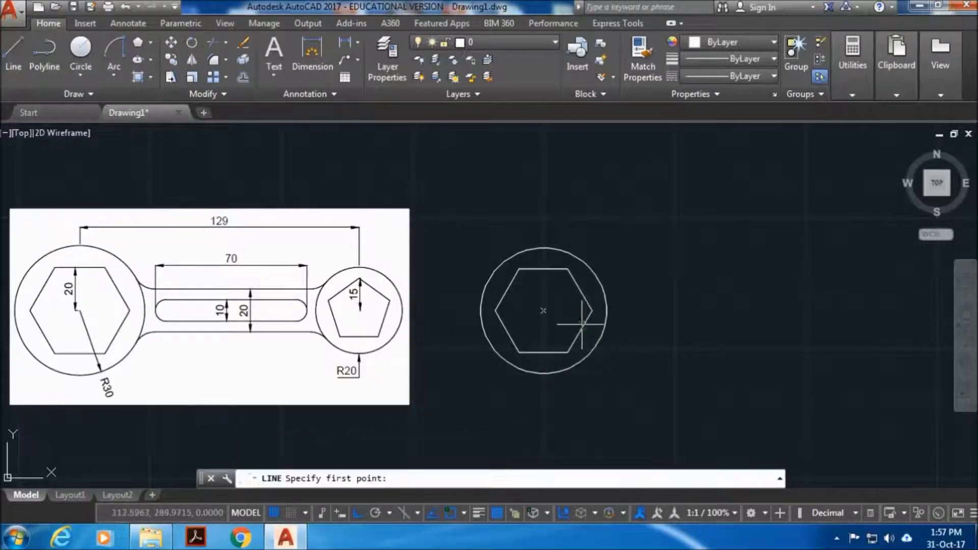
click(543, 309)
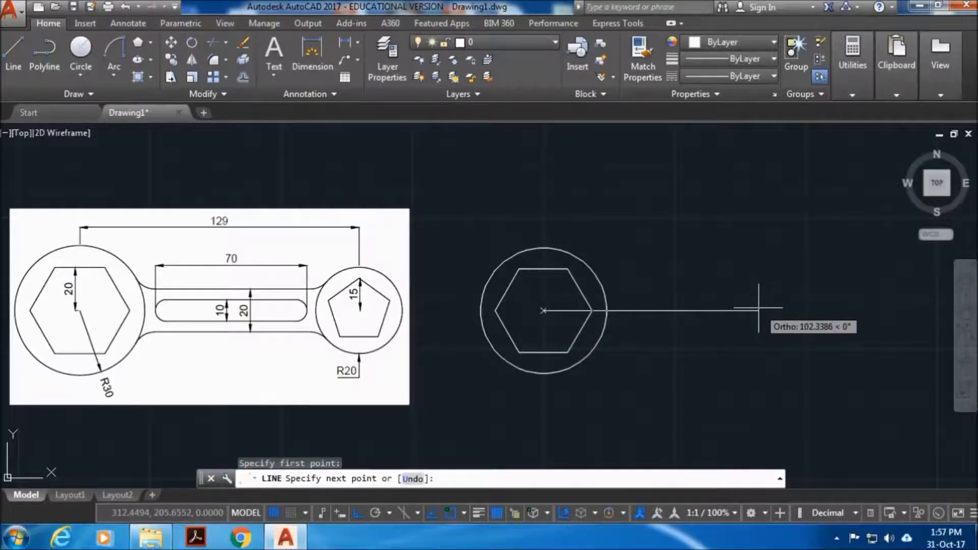
text(1)
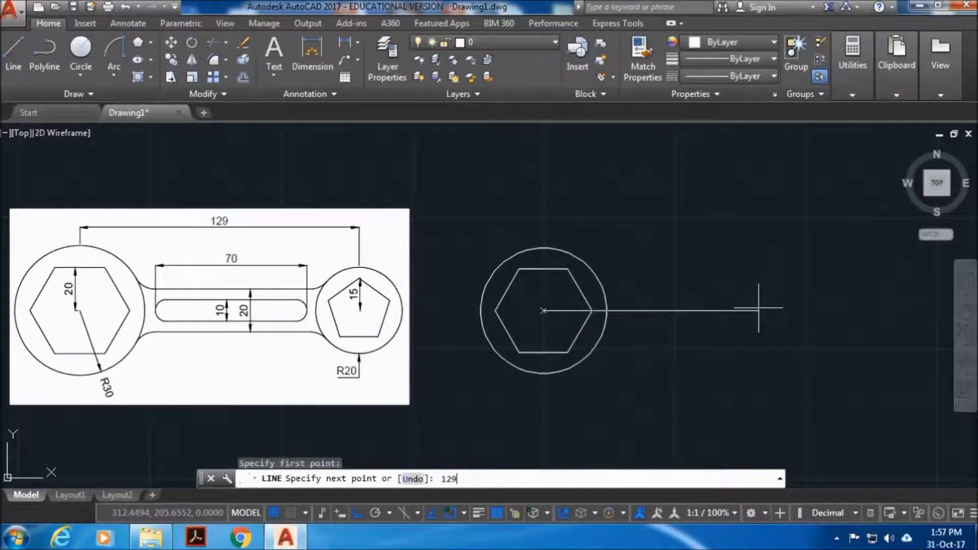
text(29)
key(Return)
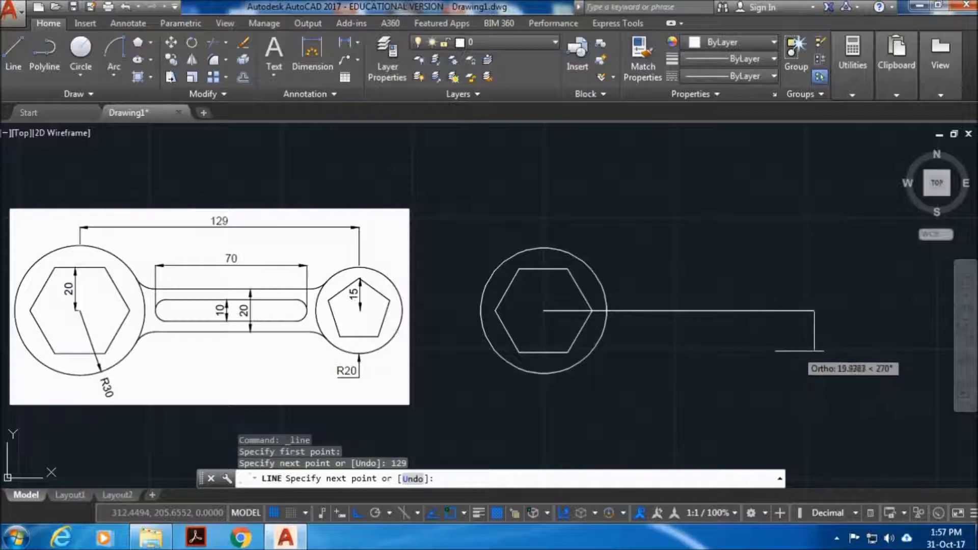
key(Escape)
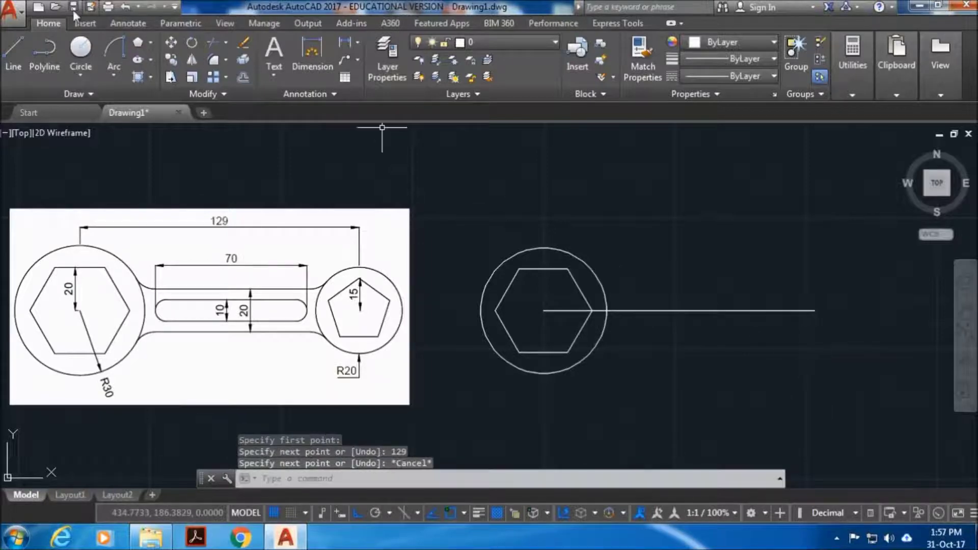
Draw a circle of radius 20 centred on the free end of the horizontal line
click(82, 51)
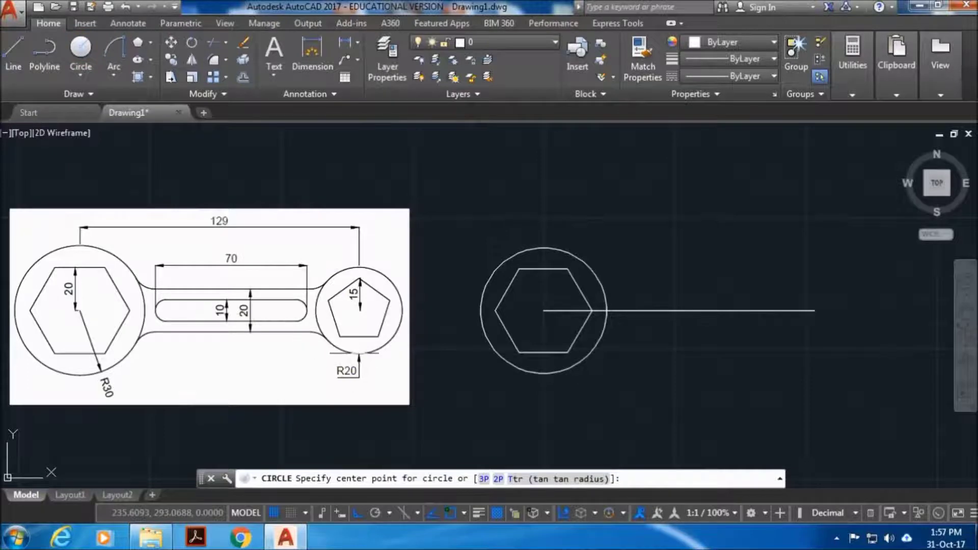
click(814, 310)
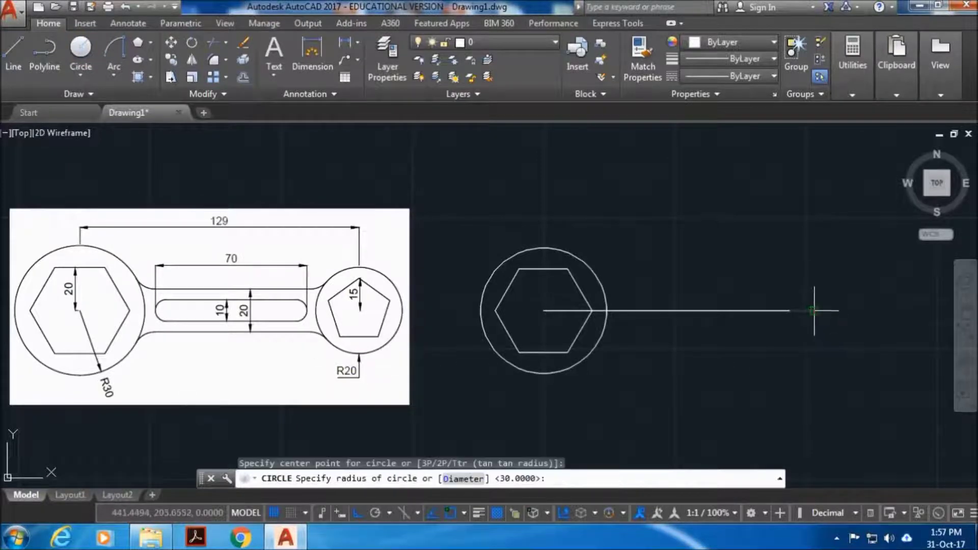
text(20)
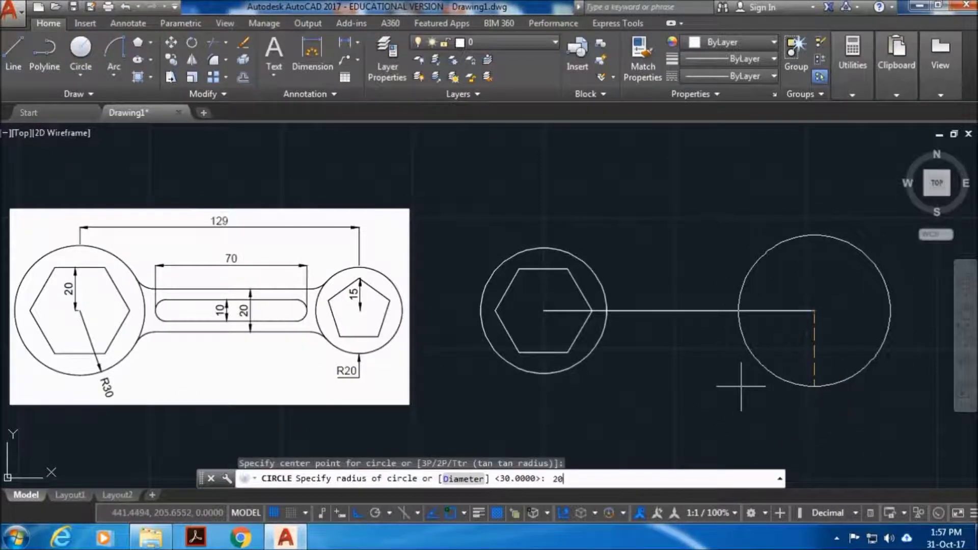
key(Return)
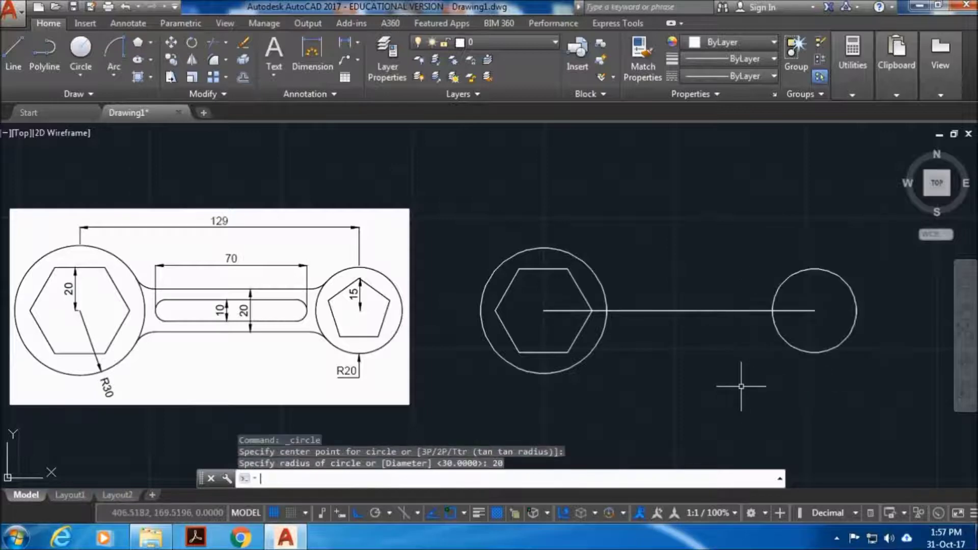
Draw a five-sided polygon at the smaller circle's centre, inscribed in a circle of radius 15, with one vertex pointing up
click(137, 46)
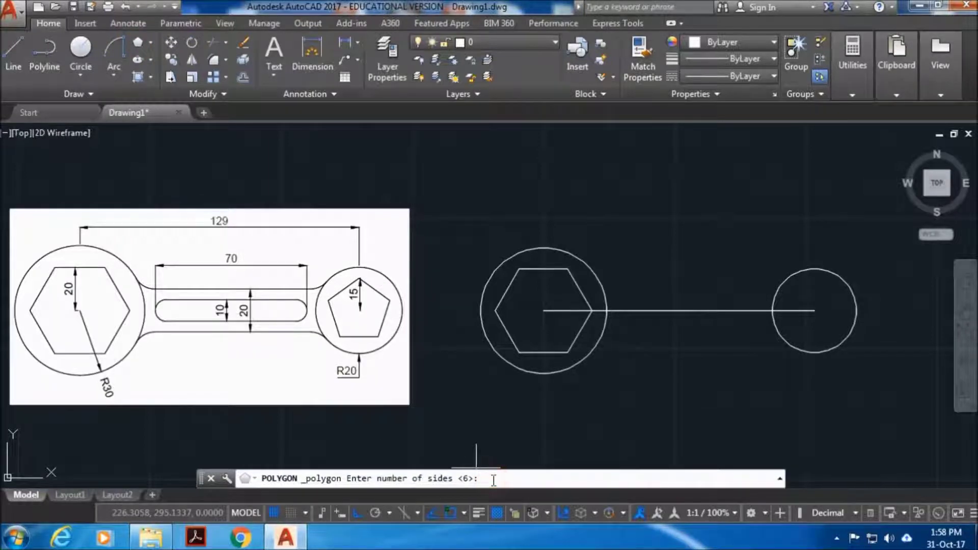
key(Return)
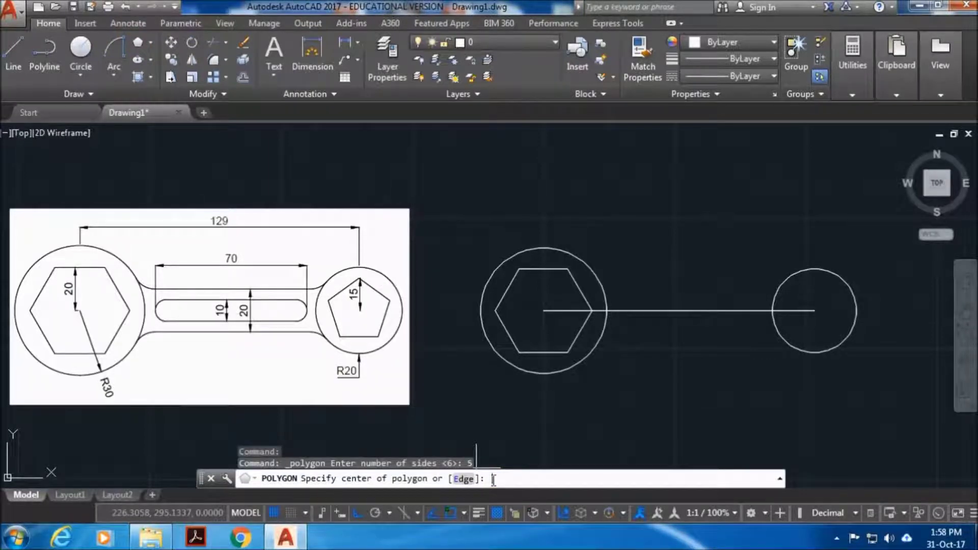
click(813, 311)
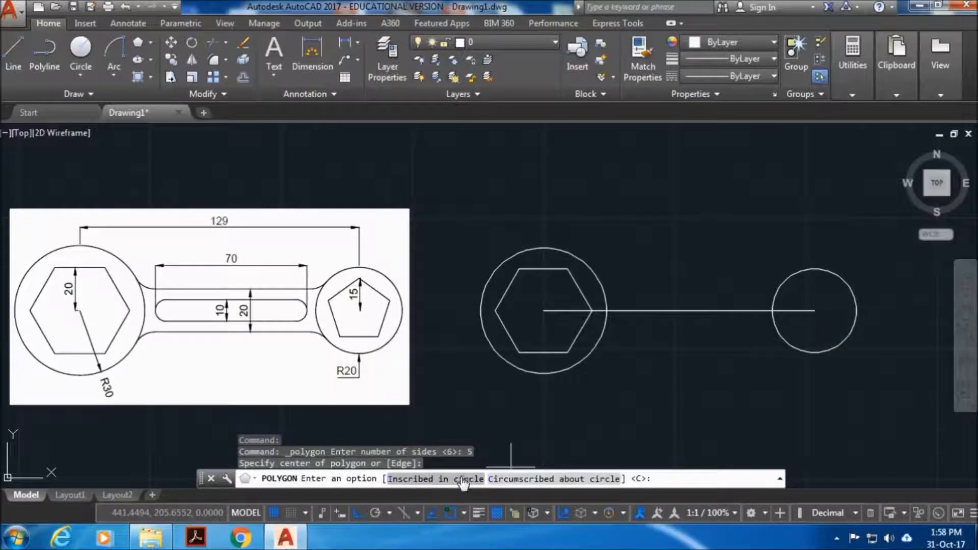
text(I)
key(Return)
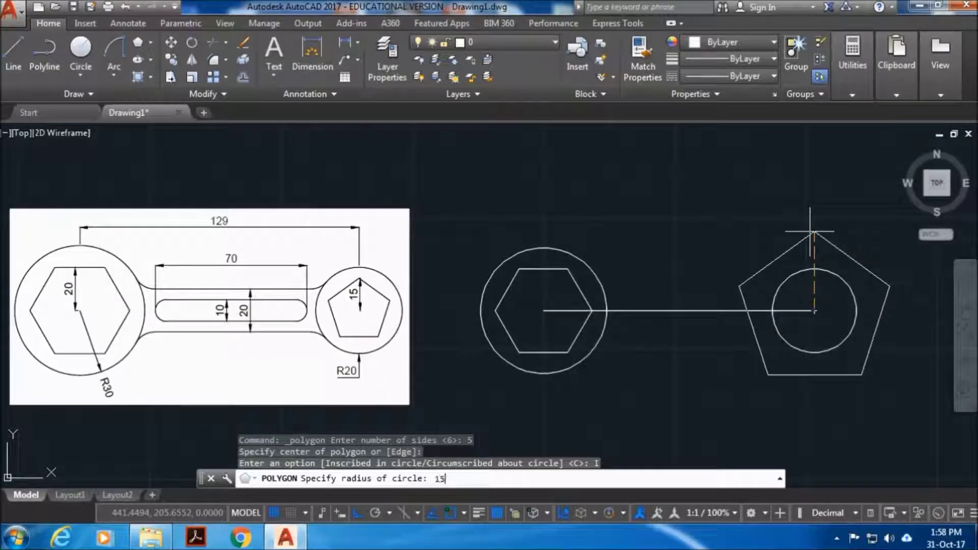
key(Return)
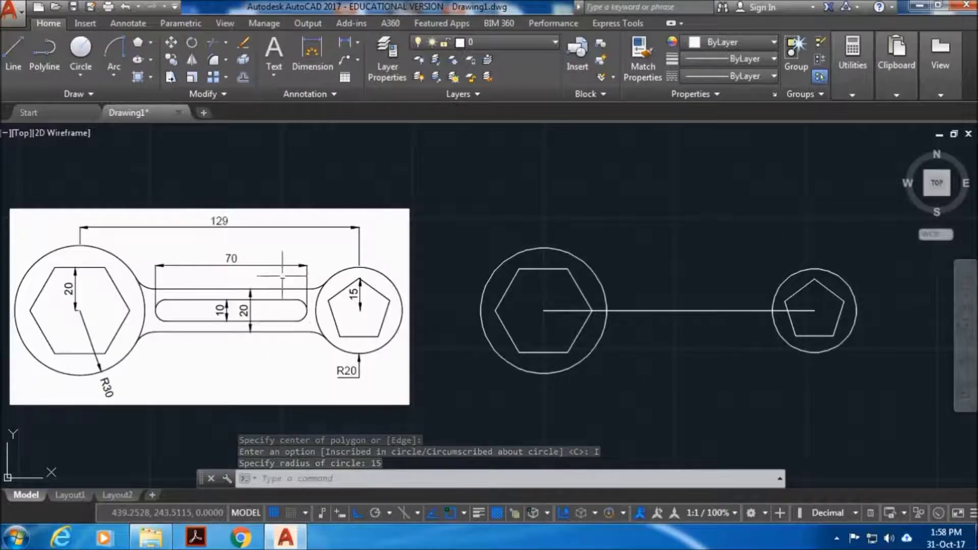
Offset the horizontal centre line by 10 above and below, and erase the original line
click(243, 80)
click(620, 480)
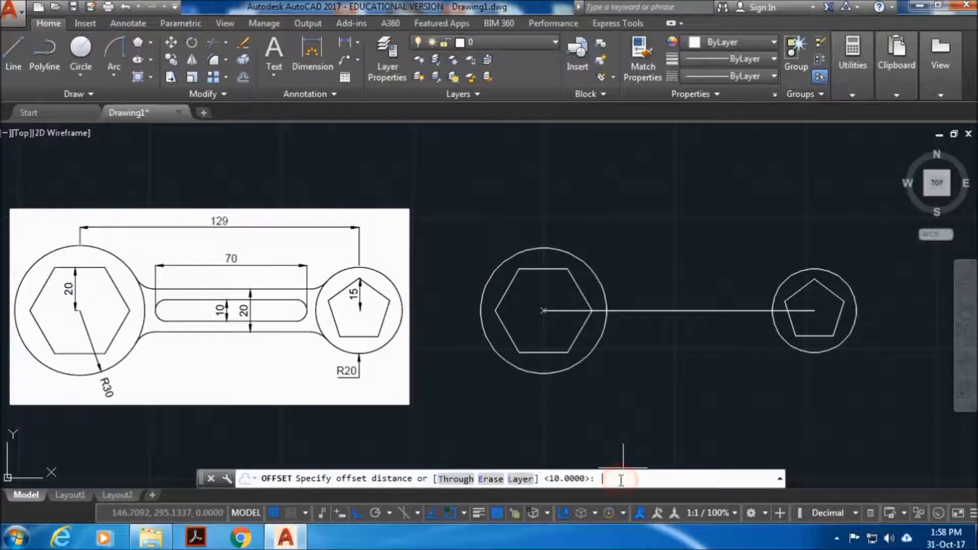
key(Return)
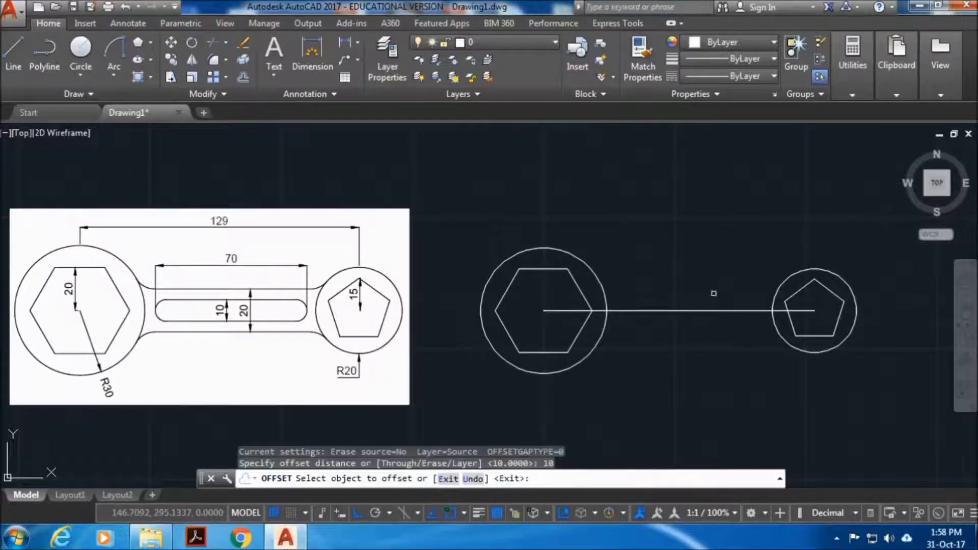
click(707, 308)
click(704, 285)
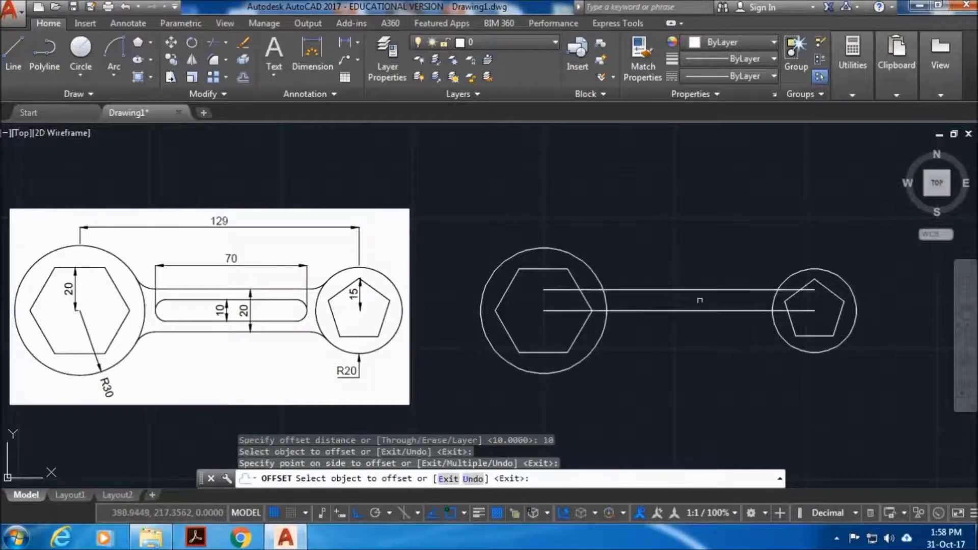
click(699, 311)
click(704, 332)
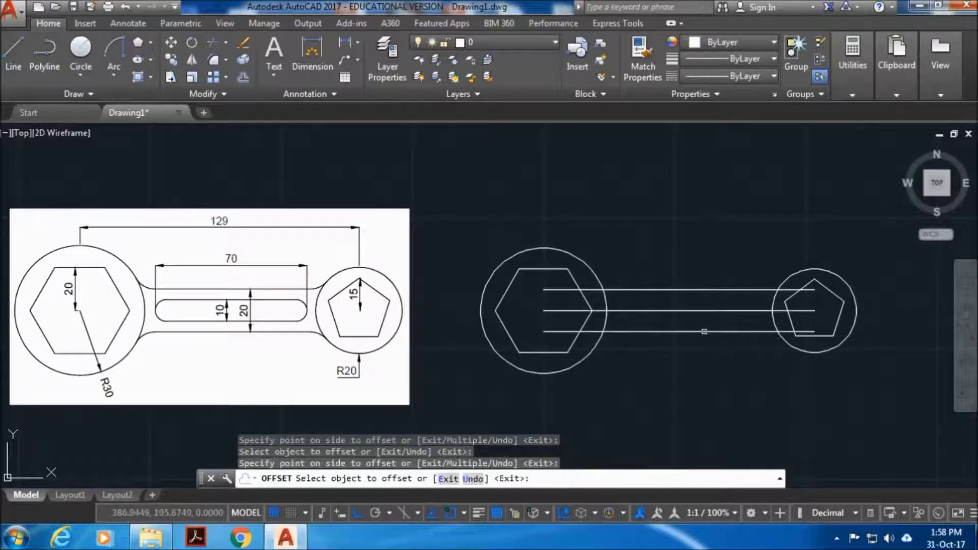
key(Escape)
click(696, 311)
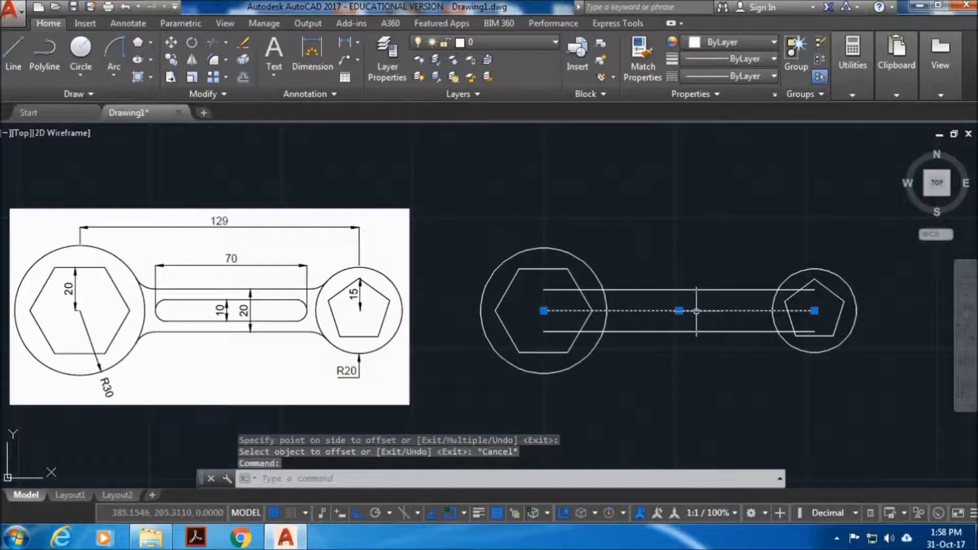
key(Delete)
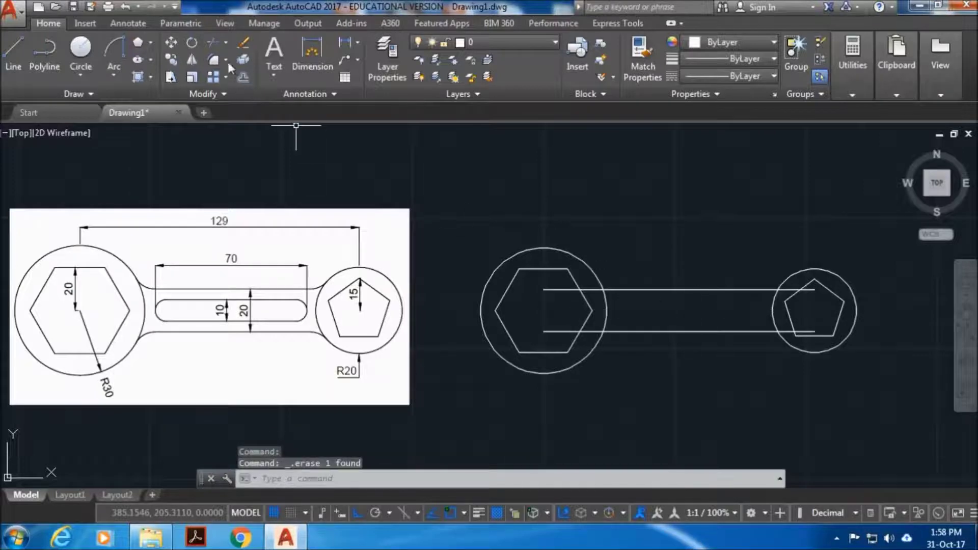
Trim both handle lines inside the two circles, including the pieces within the hexagon and pentagon
click(214, 45)
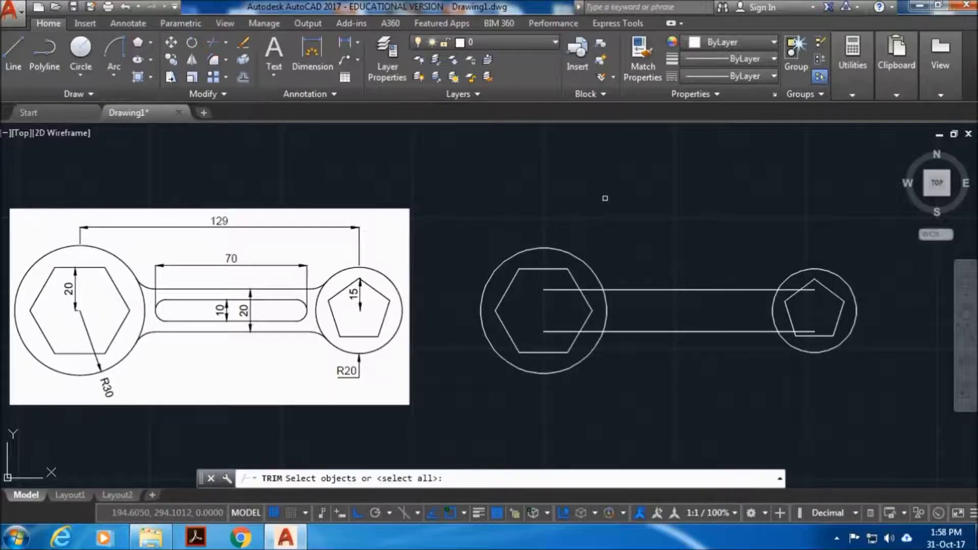
key(Return)
click(557, 290)
click(591, 289)
click(552, 332)
click(591, 332)
click(810, 331)
click(786, 331)
click(807, 289)
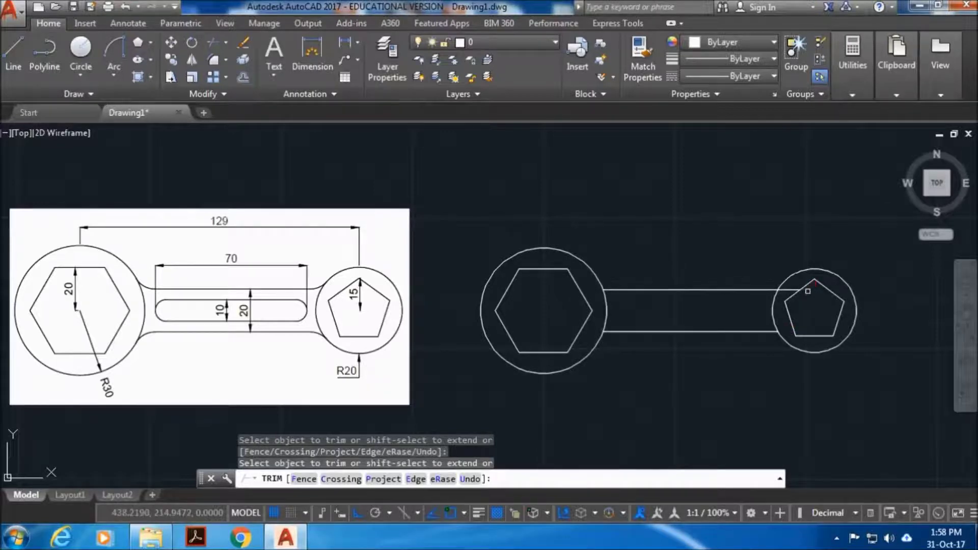
click(791, 290)
key(Escape)
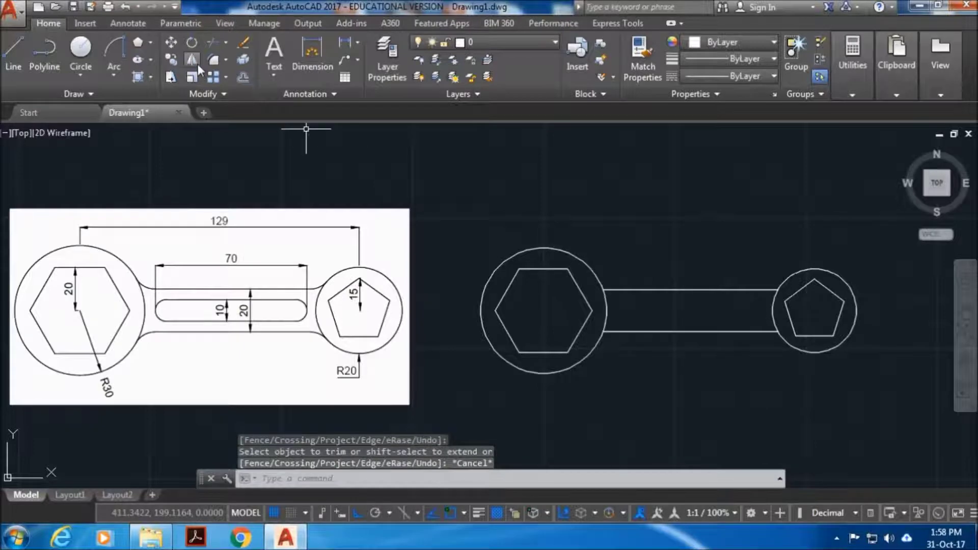
Fillet the upper handle line and the larger circle with a radius of 10
click(214, 61)
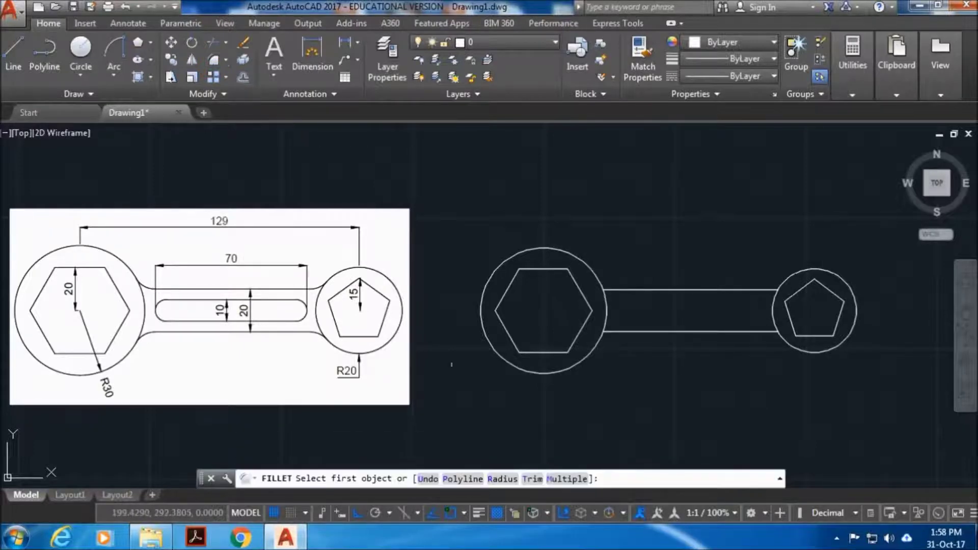
click(502, 478)
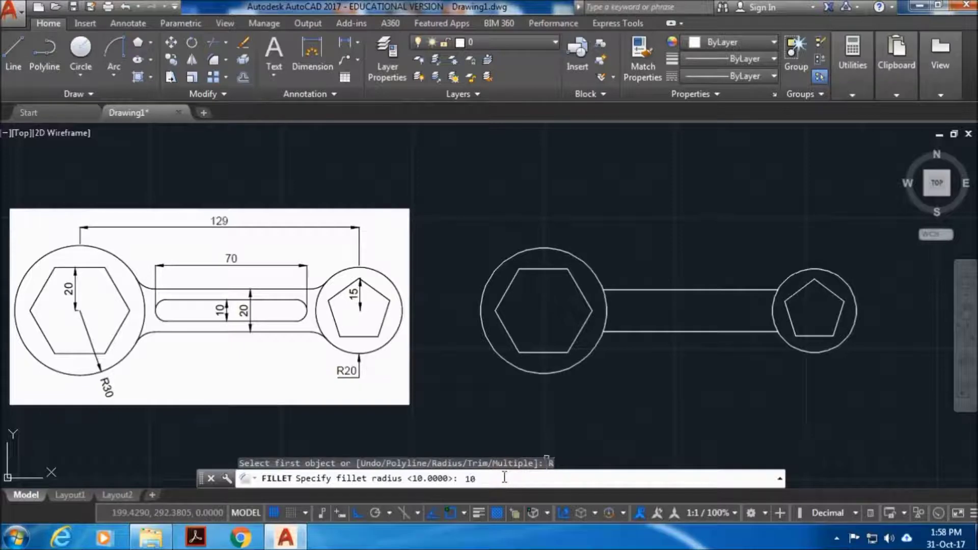
text(10)
key(Return)
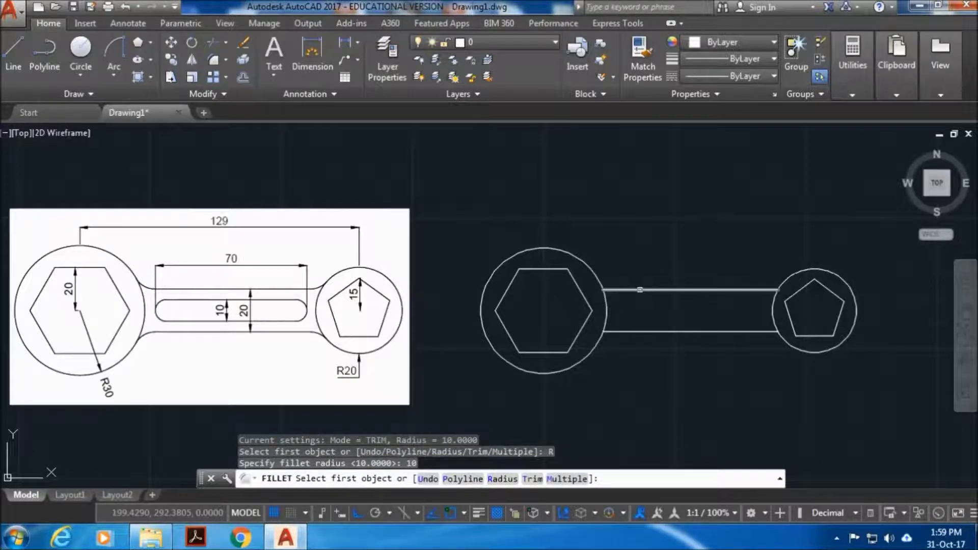
click(639, 290)
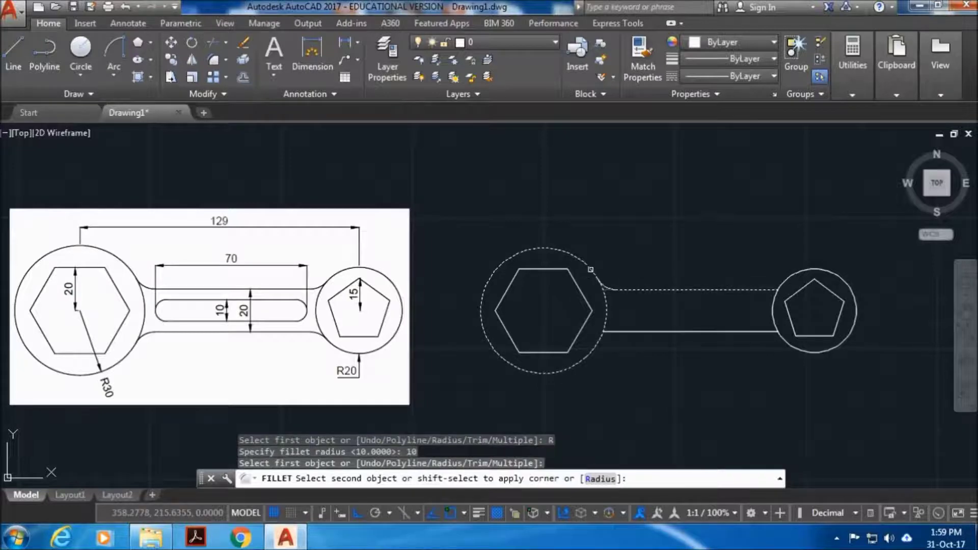
click(591, 269)
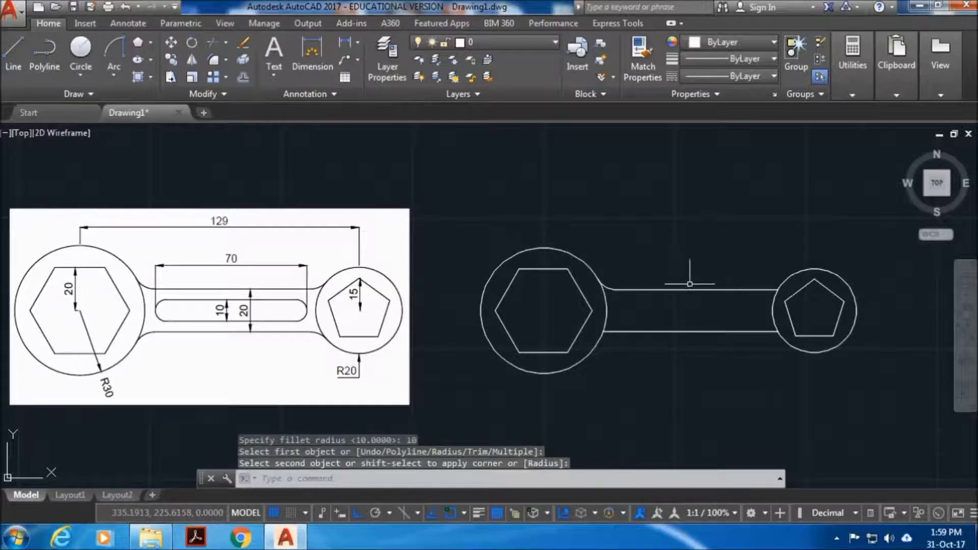
Fillet the upper handle line and the smaller circle with a radius of 10, keeping the command in Multiple mode
click(740, 289)
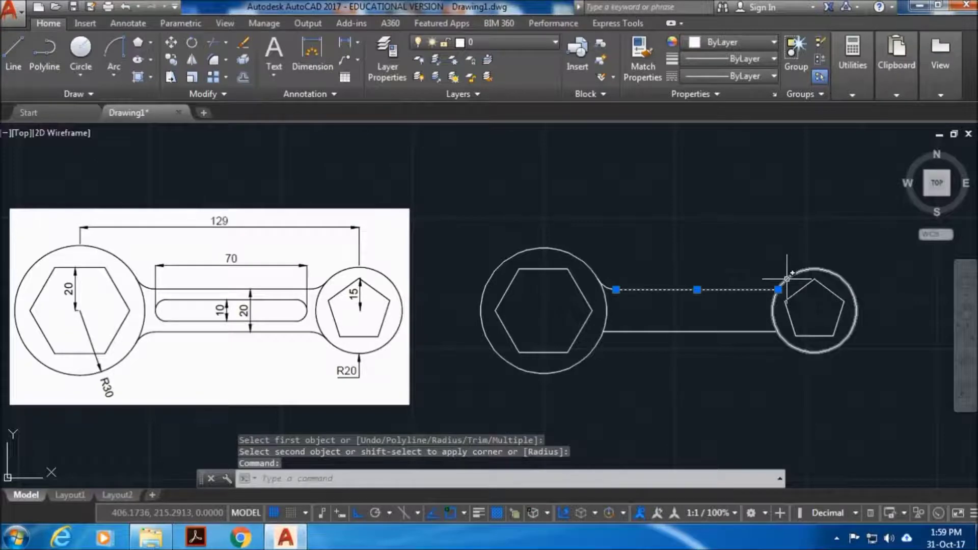
key(Escape)
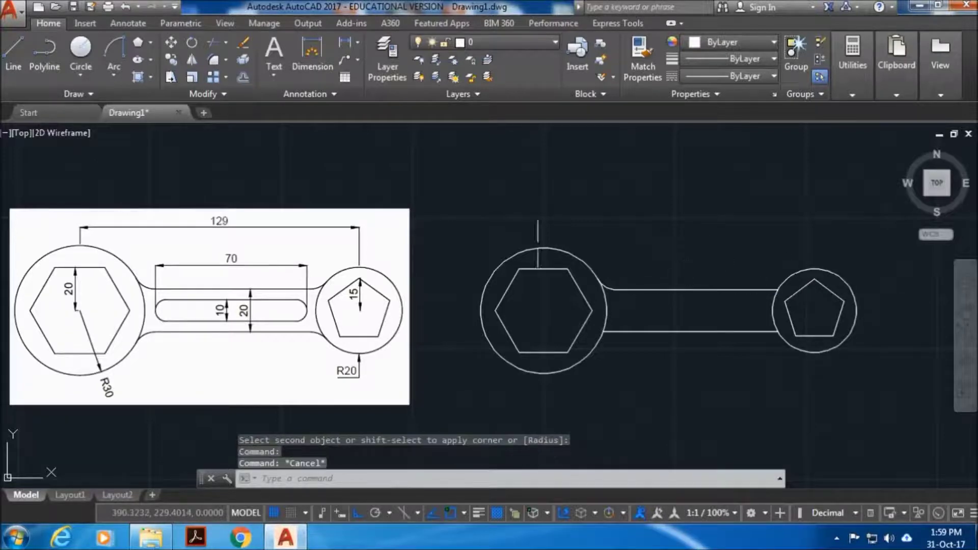
click(213, 59)
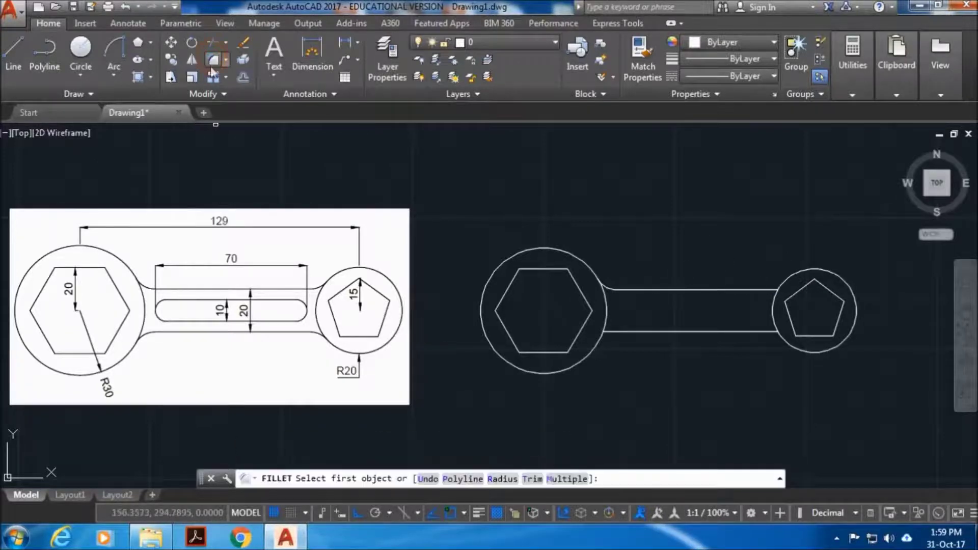
click(501, 479)
text(10)
key(Return)
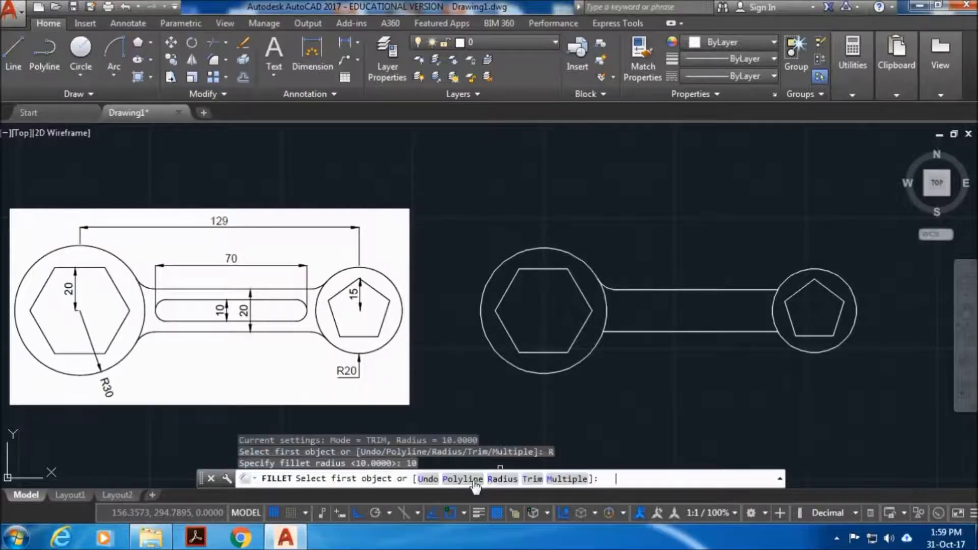
click(565, 478)
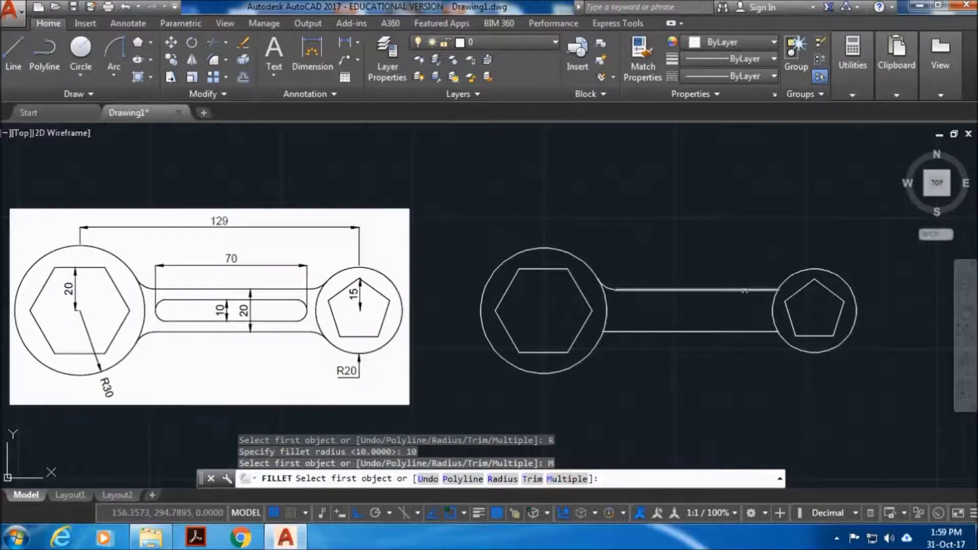
click(748, 289)
click(787, 278)
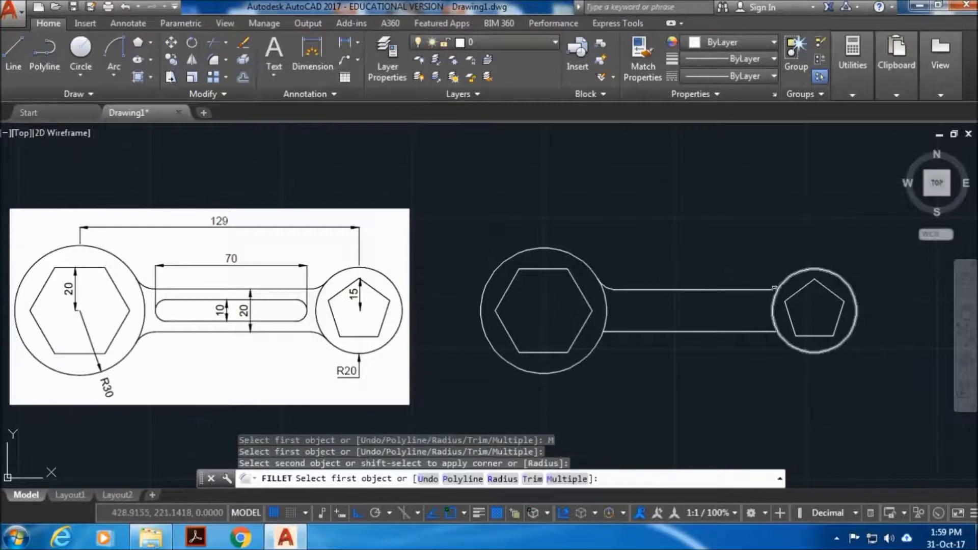
Fillet the lower handle line with the smaller circle and with the larger circle at the same radius
click(736, 332)
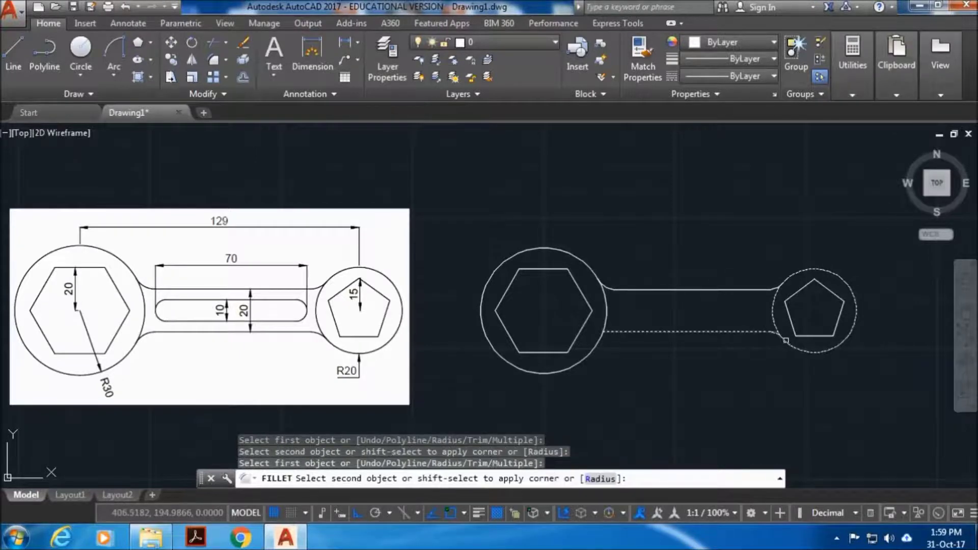
click(785, 340)
click(617, 332)
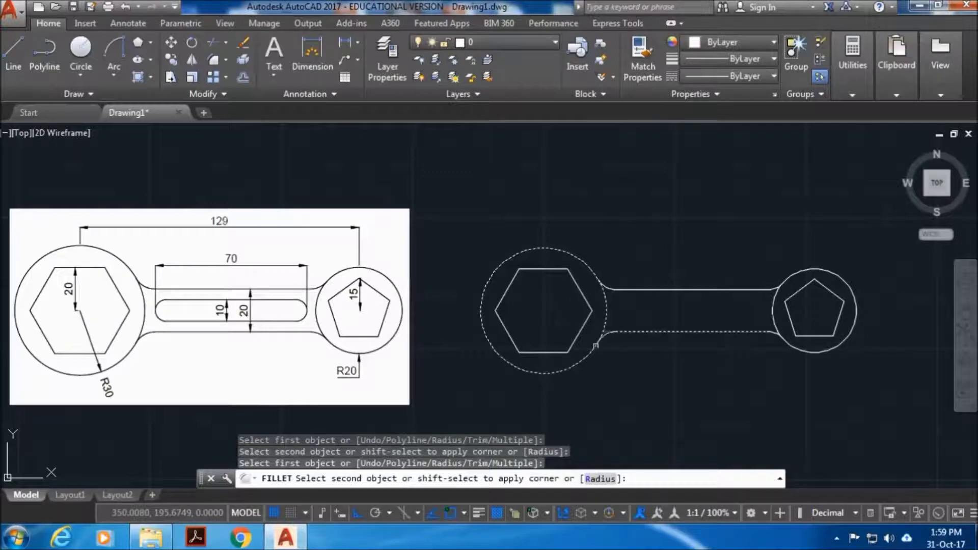
click(595, 347)
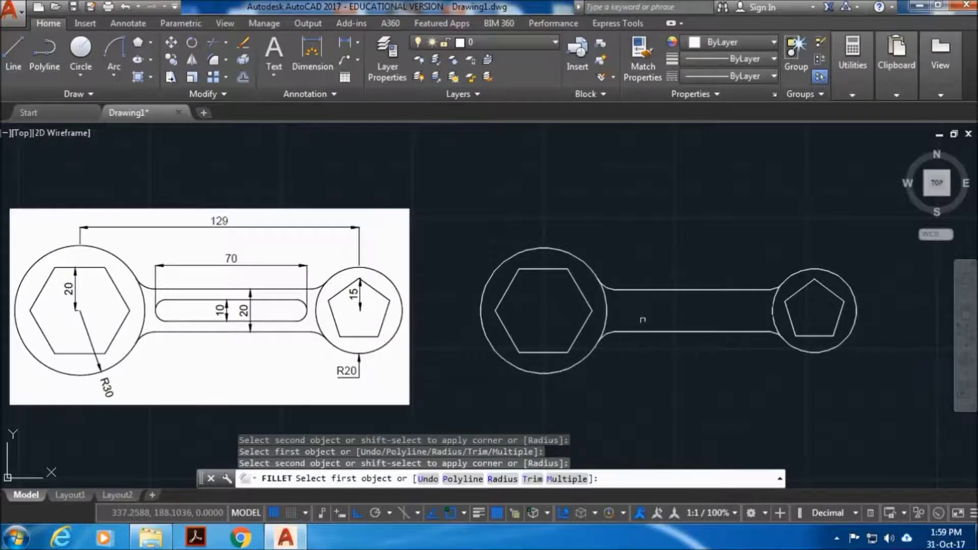
key(Escape)
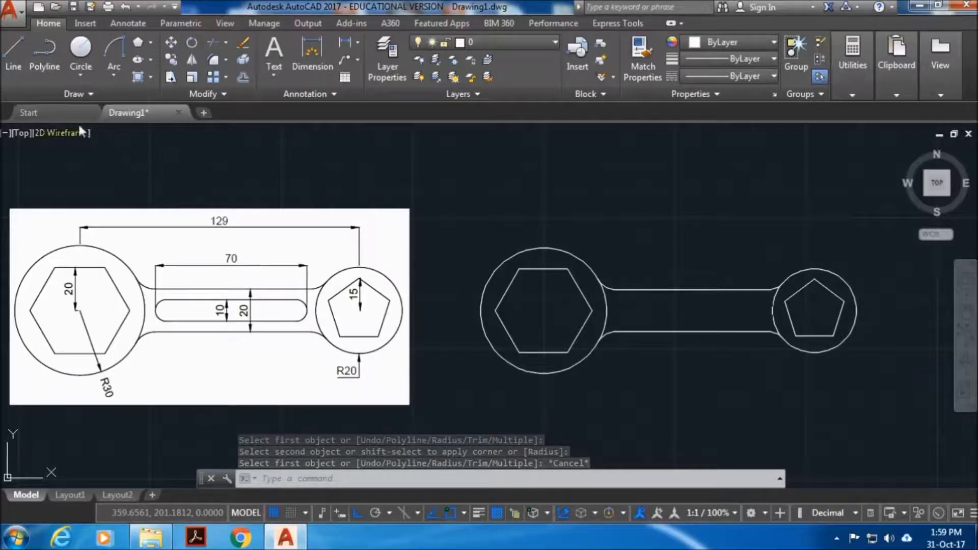
Draw construction lines from the upper handle line's midpoint: 10 straight down, then 30 horizontally toward the larger circle
click(17, 55)
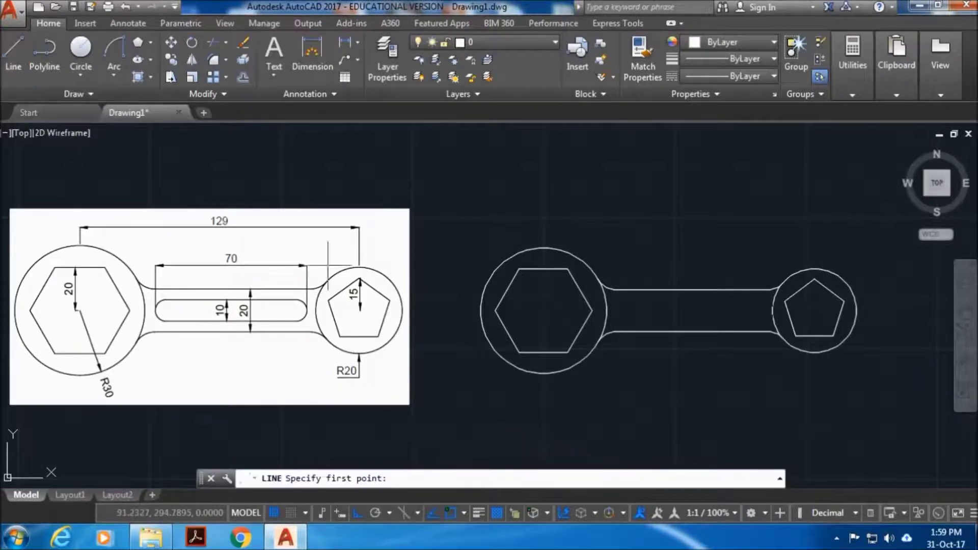
click(693, 289)
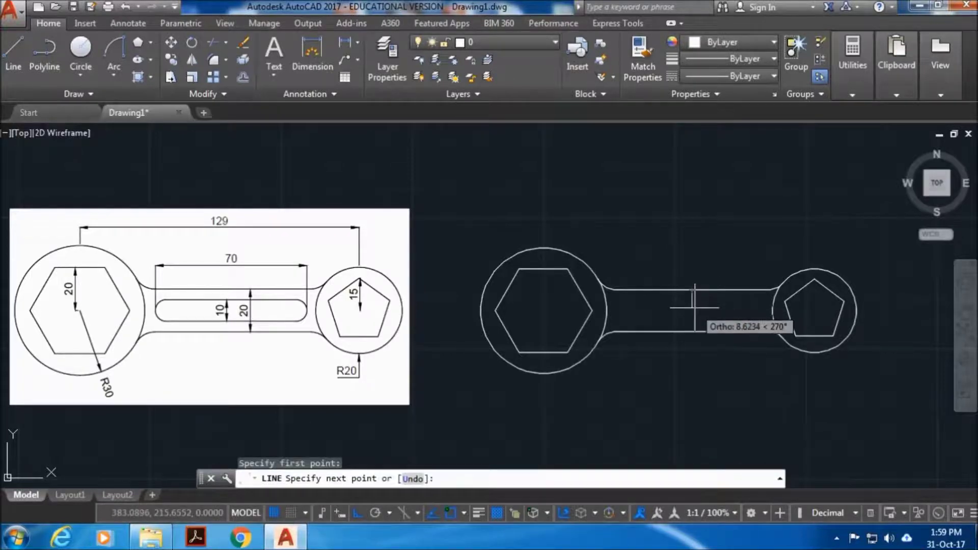
text(10)
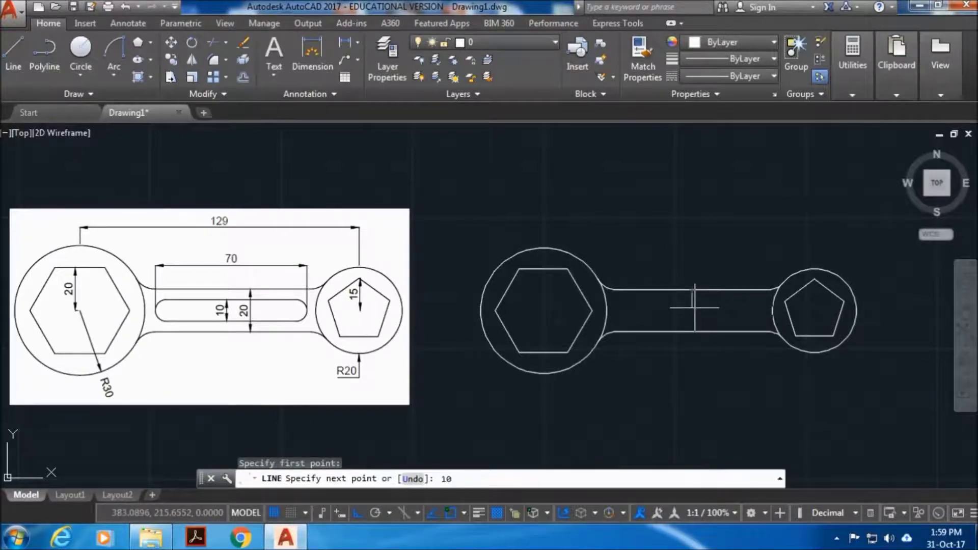
key(Return)
text(3)
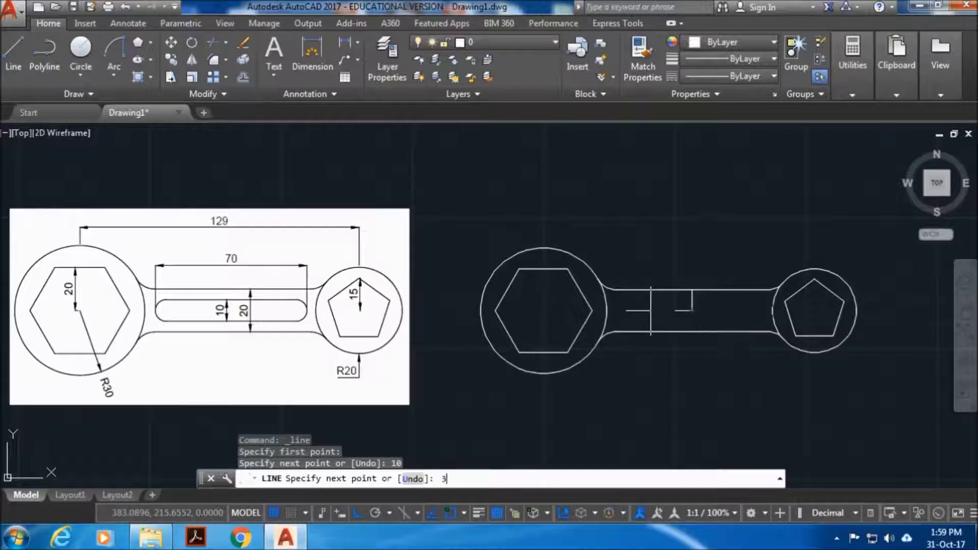
text(0)
key(Return)
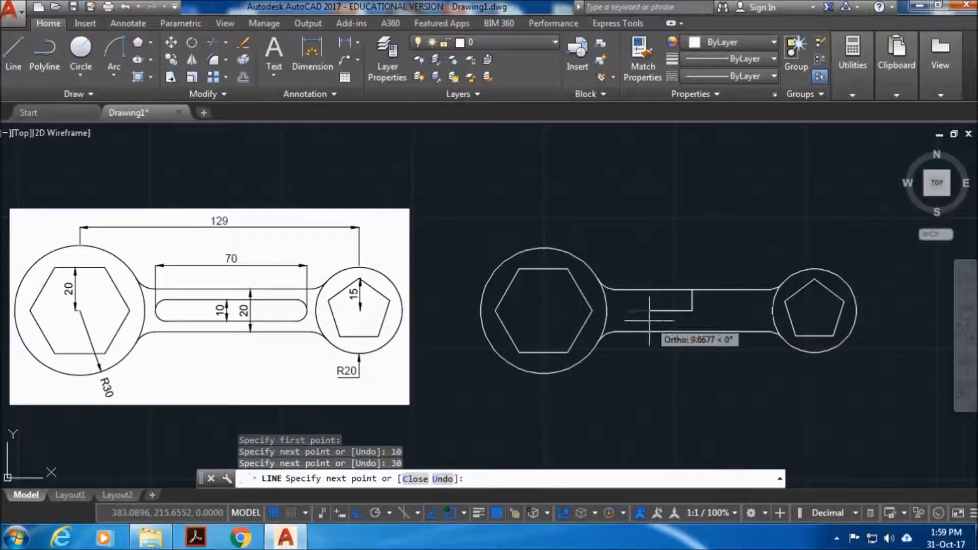
key(Escape)
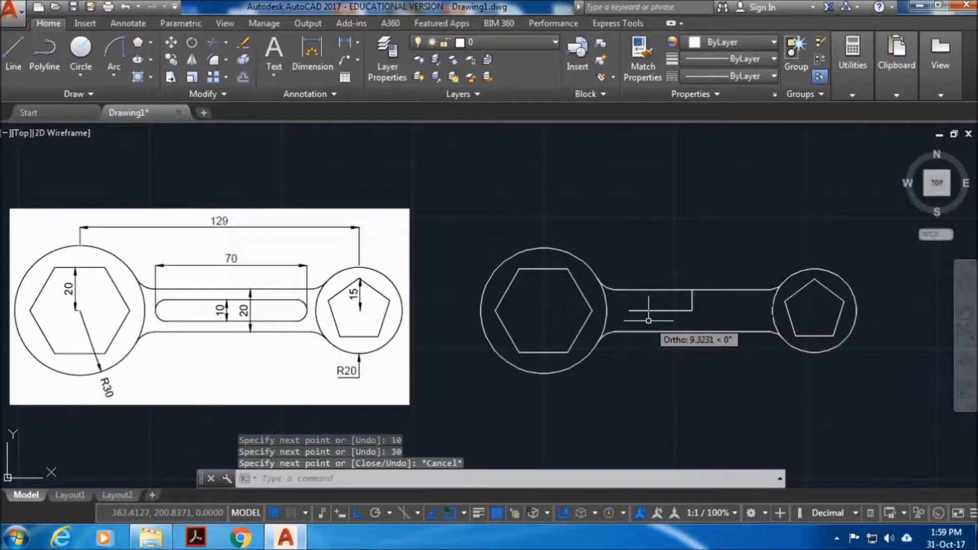
Offset the upper and lower handle lines inward by 5 to form the slot's long sides
click(243, 79)
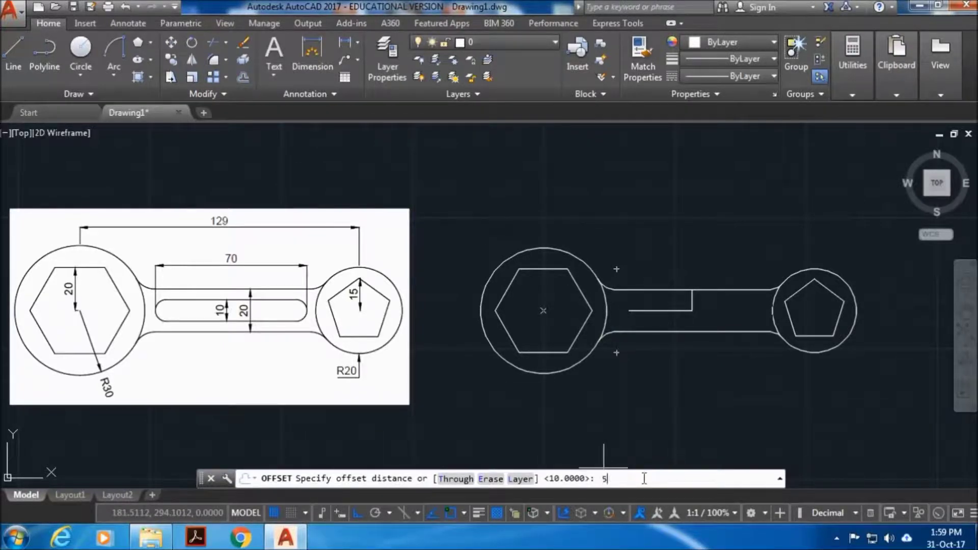
key(Return)
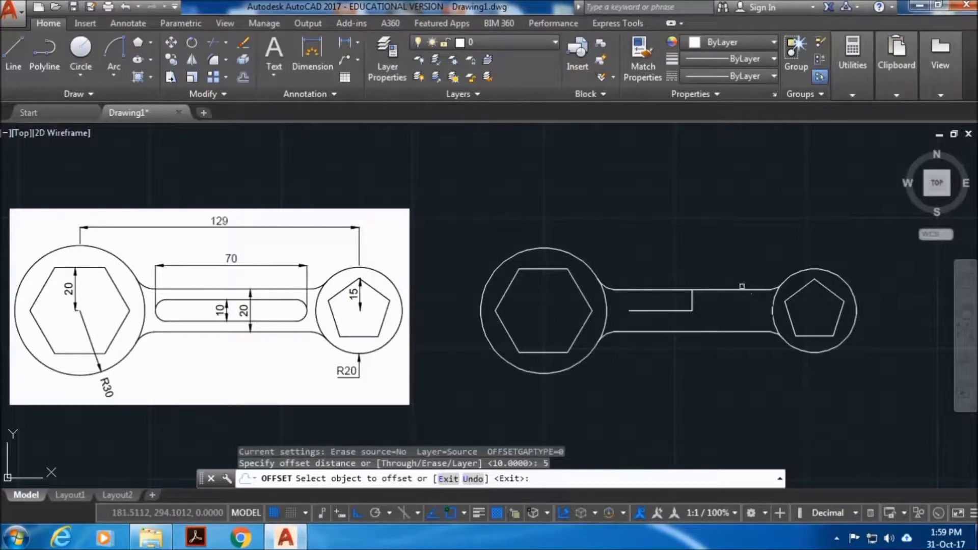
click(742, 289)
click(738, 309)
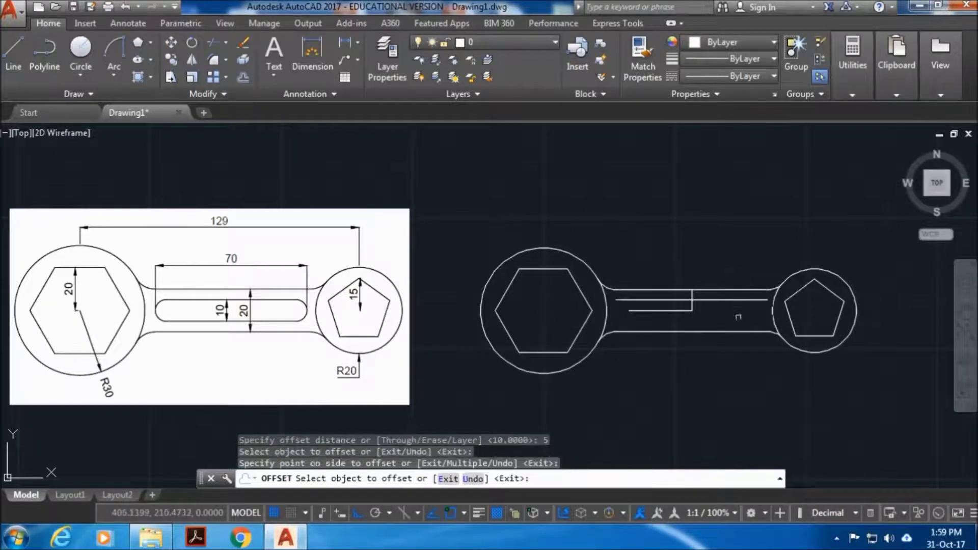
click(736, 331)
click(736, 317)
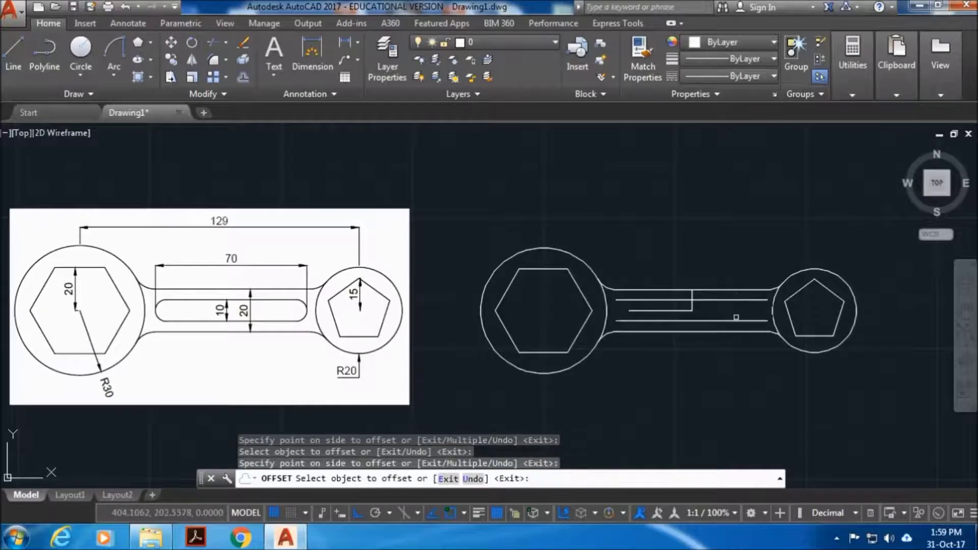
key(Escape)
key(Escape)
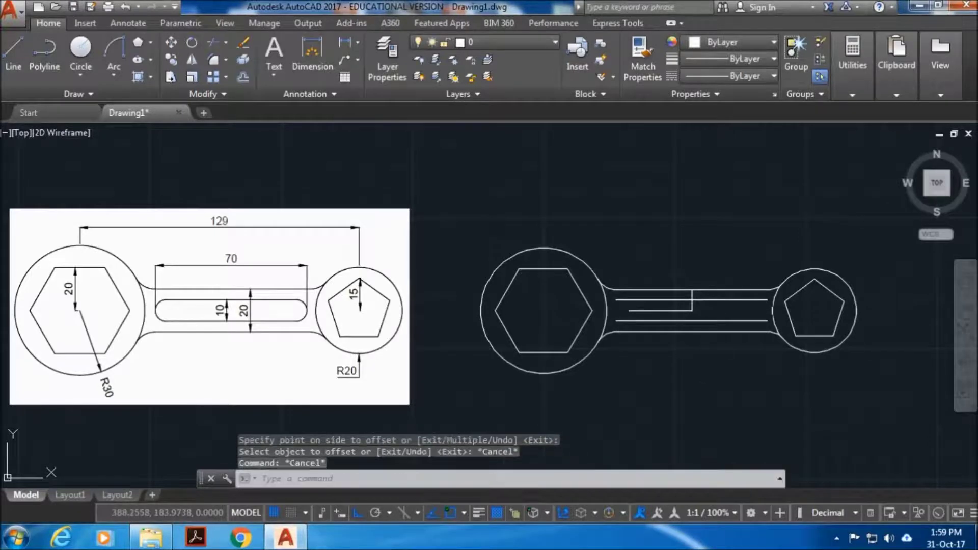
Draw a circle of radius 5 centred on the construction line's end near the hexagon, touching the slot's upper side
click(81, 48)
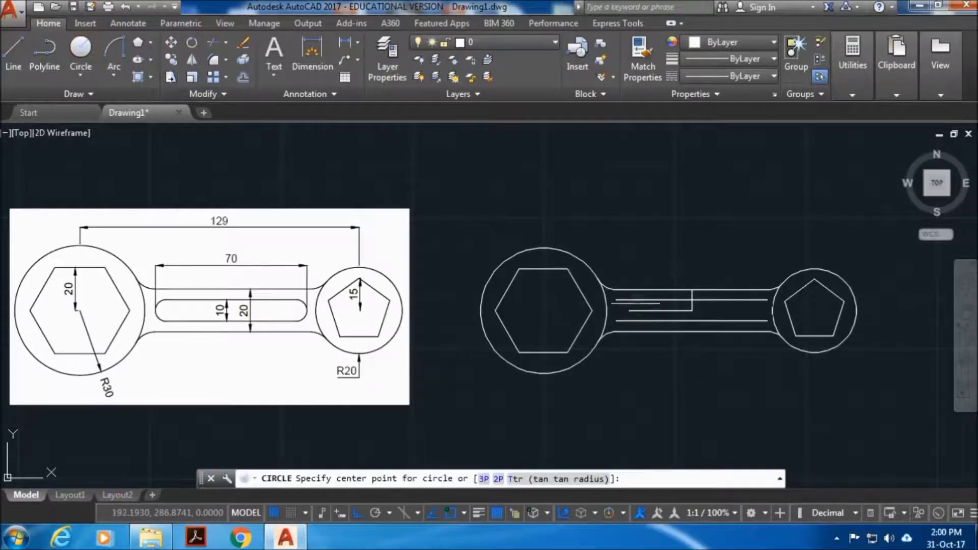
click(632, 307)
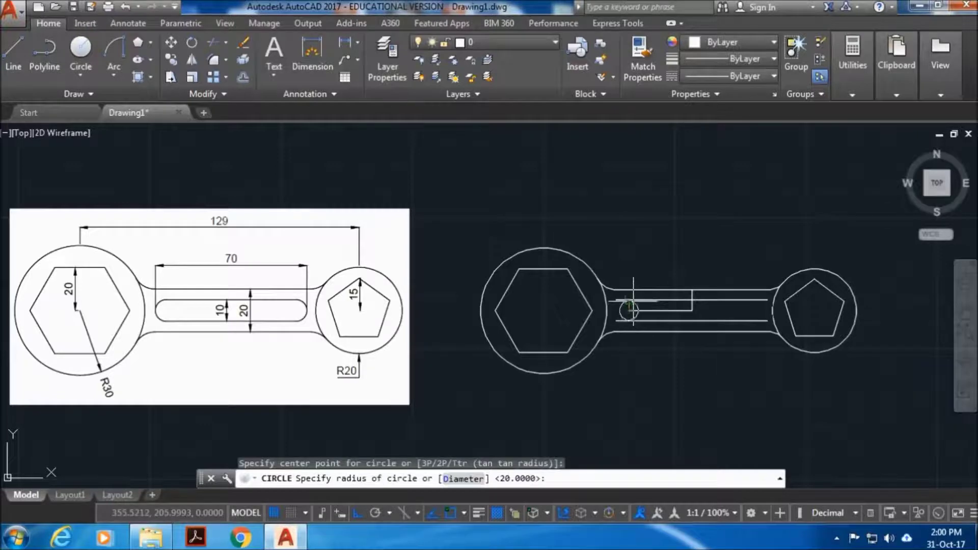
scroll(637, 304, up, 6)
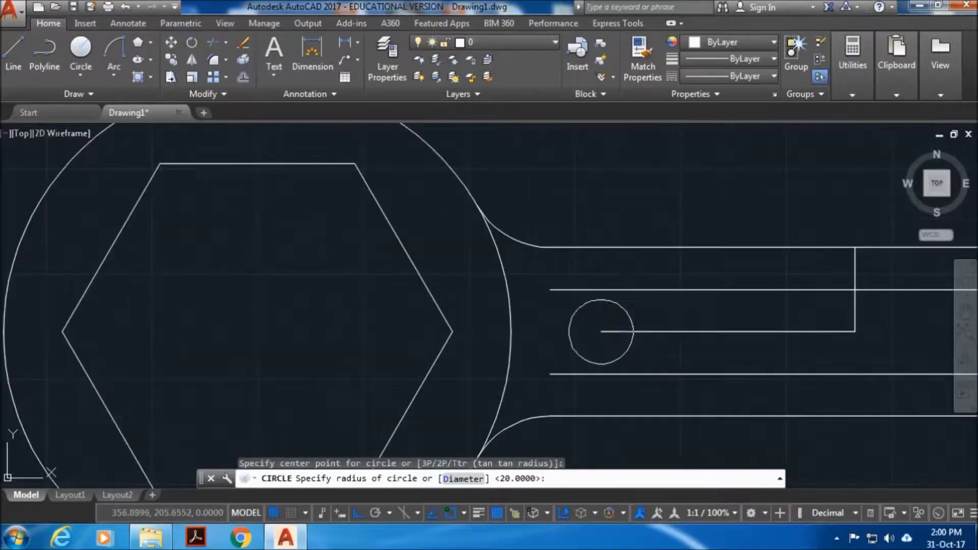
click(600, 291)
scroll(600, 294, down, 4)
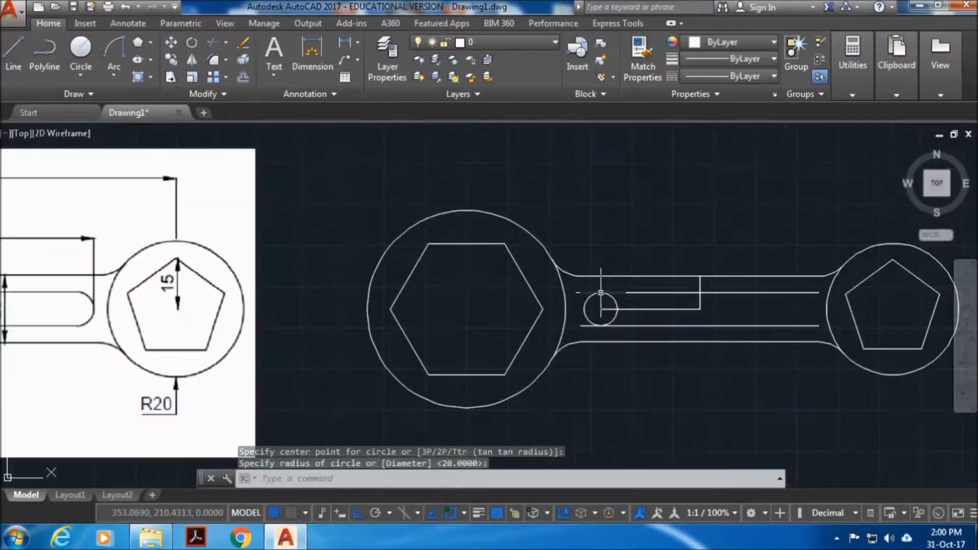
key(Escape)
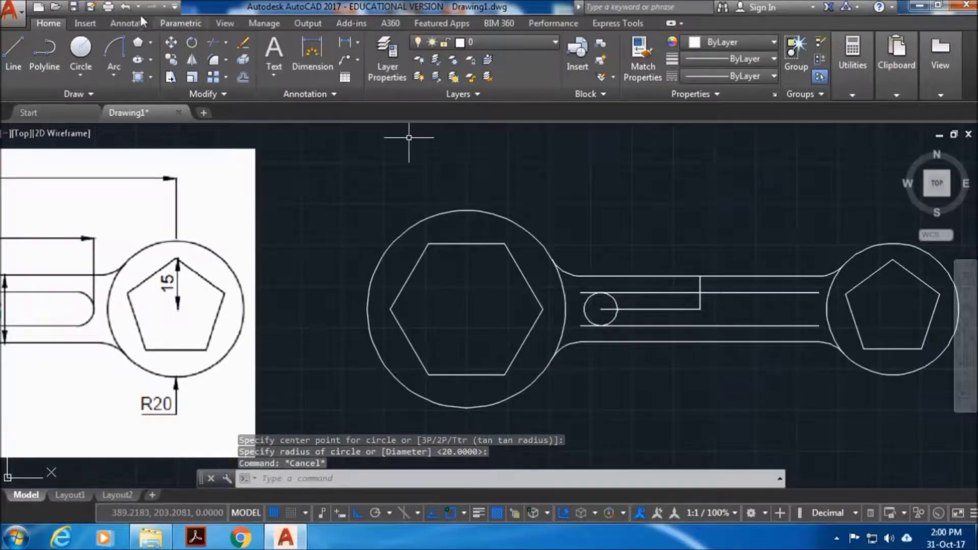
Draw a 30 long horizontal construction line from the vertical construction line's lower end toward the smaller circle
click(13, 52)
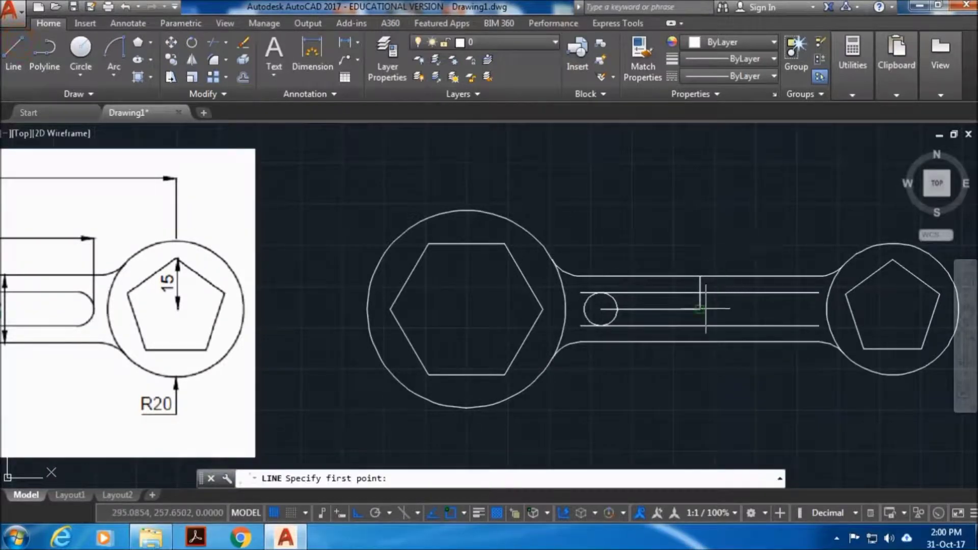
click(758, 309)
text(3)
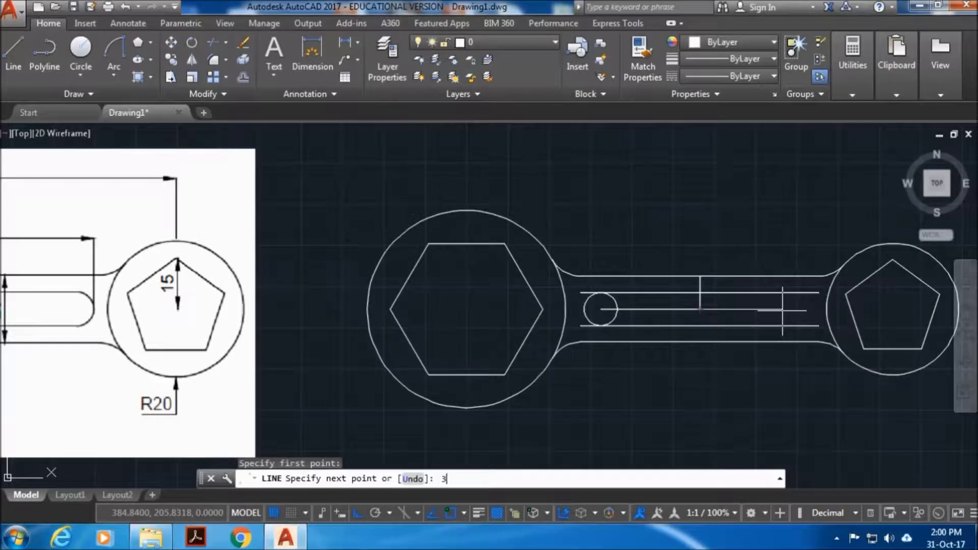
text(0)
key(Return)
key(Escape)
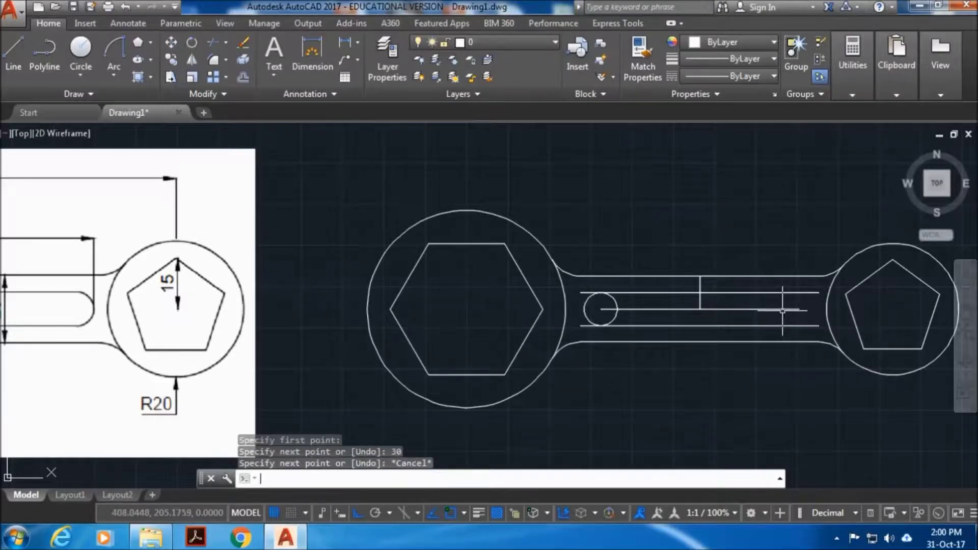
Draw a circle of radius 5 centred on the new construction line's end near the pentagon, touching the slot's upper side
click(80, 51)
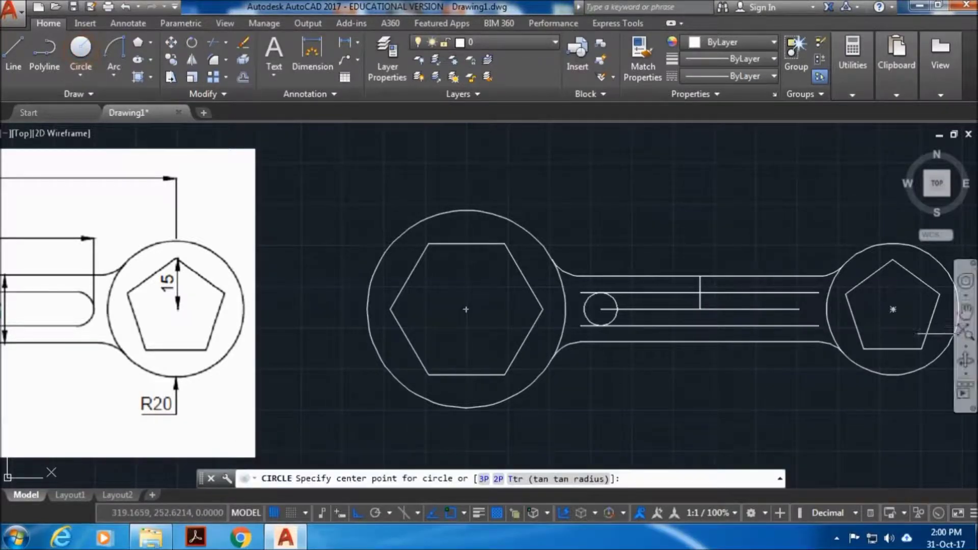
click(799, 310)
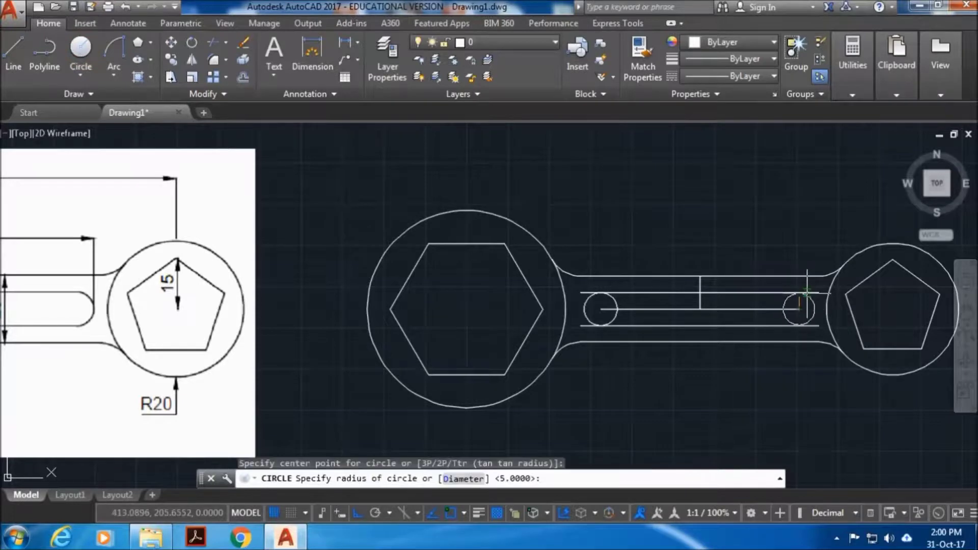
scroll(814, 295, up, 2)
click(790, 292)
click(716, 197)
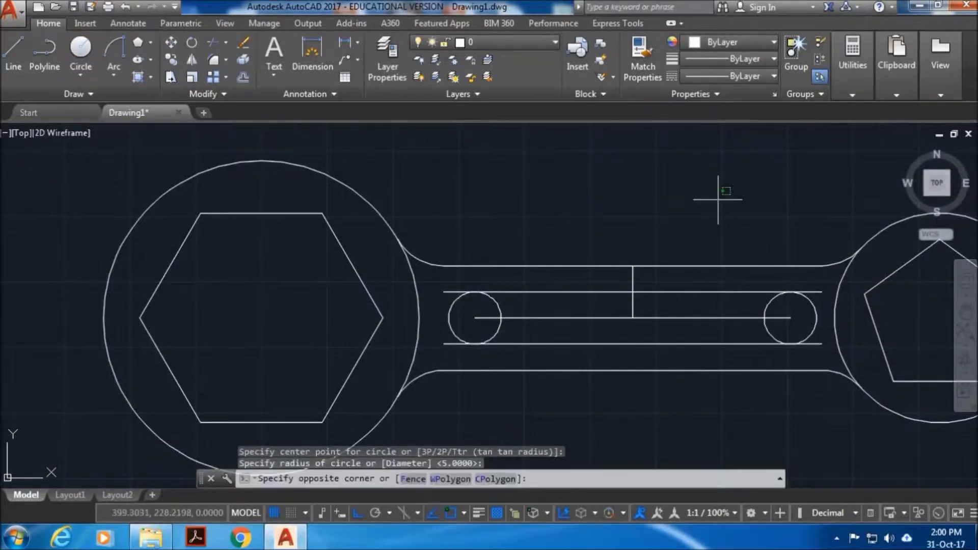
click(498, 213)
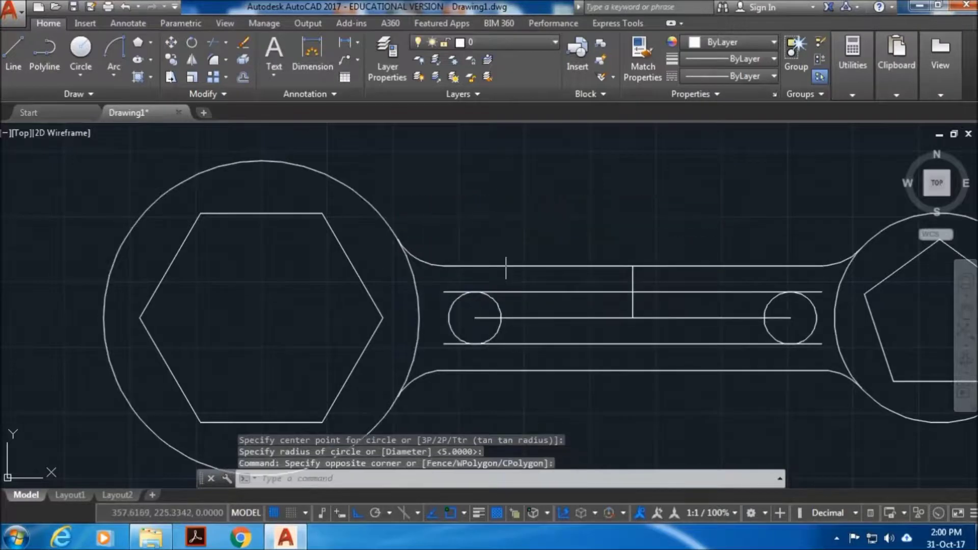
Erase the two horizontal construction lines between the slot's end circles
click(559, 317)
key(Delete)
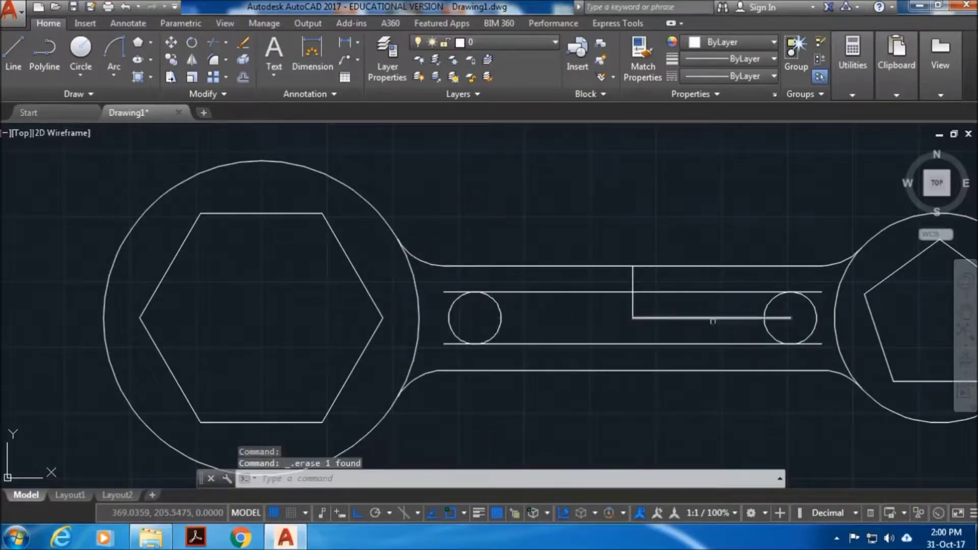
click(716, 318)
key(Delete)
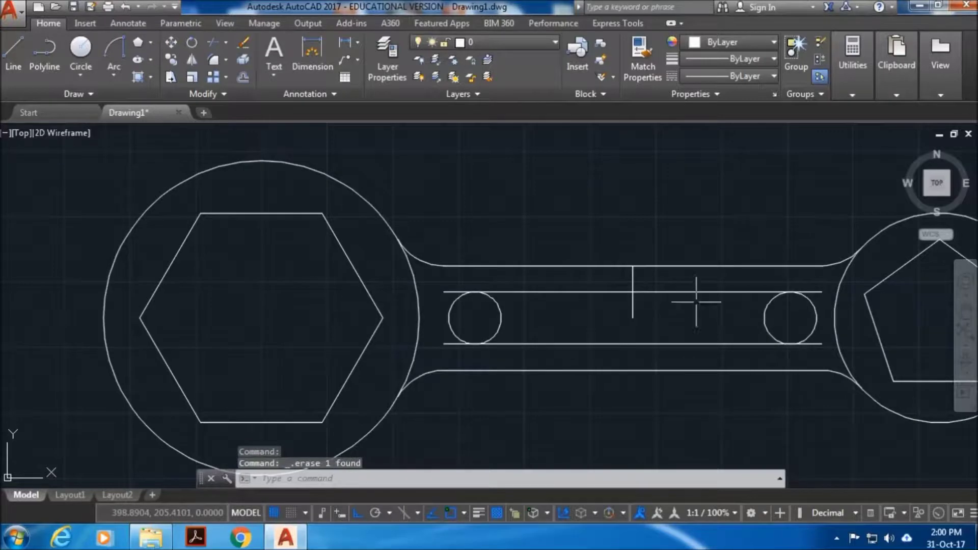
Erase the remaining vertical construction line in the middle of the handle
click(633, 281)
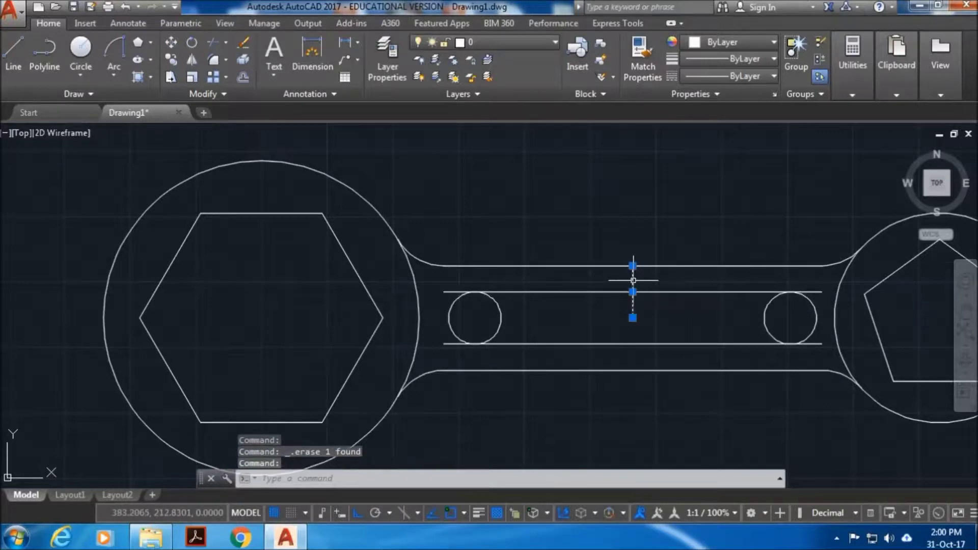
key(Delete)
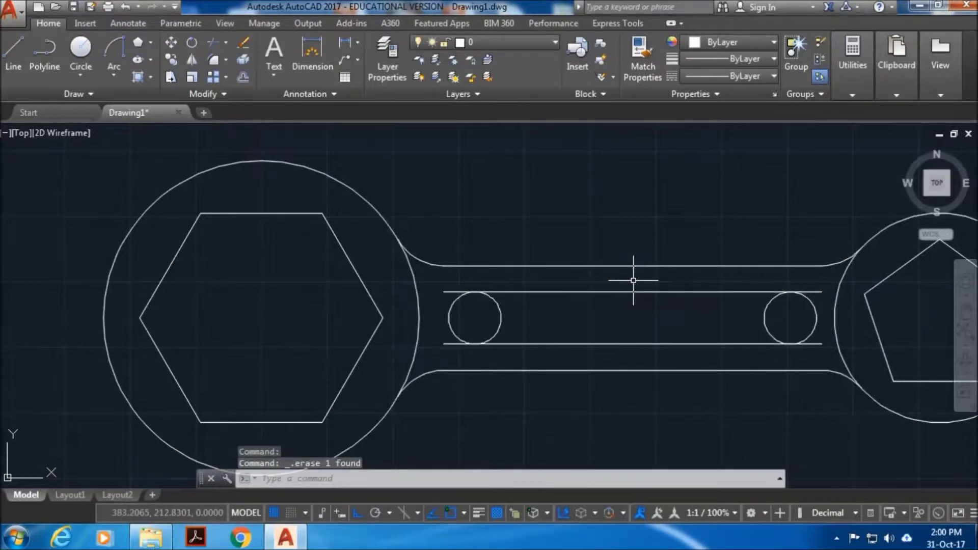
Trim the overhanging slot lines and the inner halves of both end circles to leave a closed slot with rounded ends
click(213, 42)
key(Return)
click(448, 291)
click(449, 343)
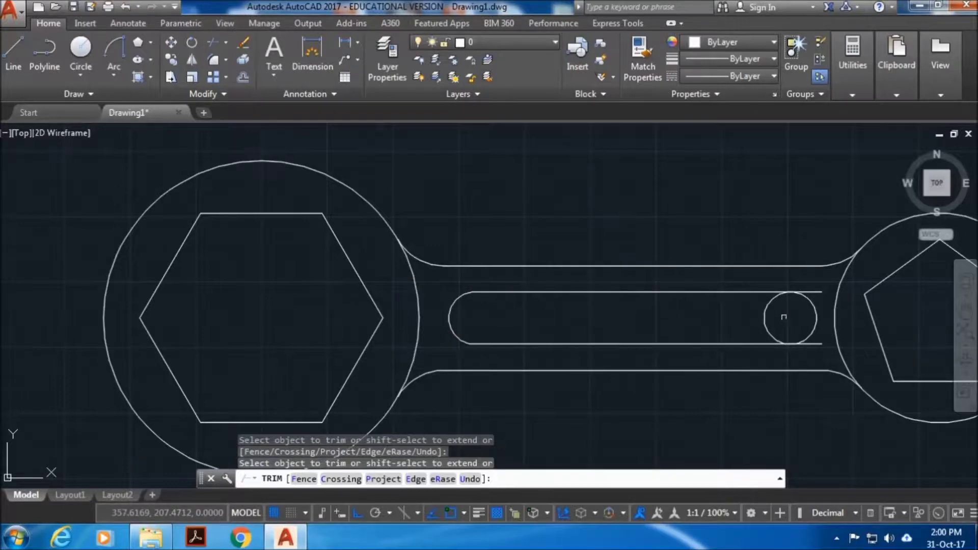
click(764, 315)
click(819, 292)
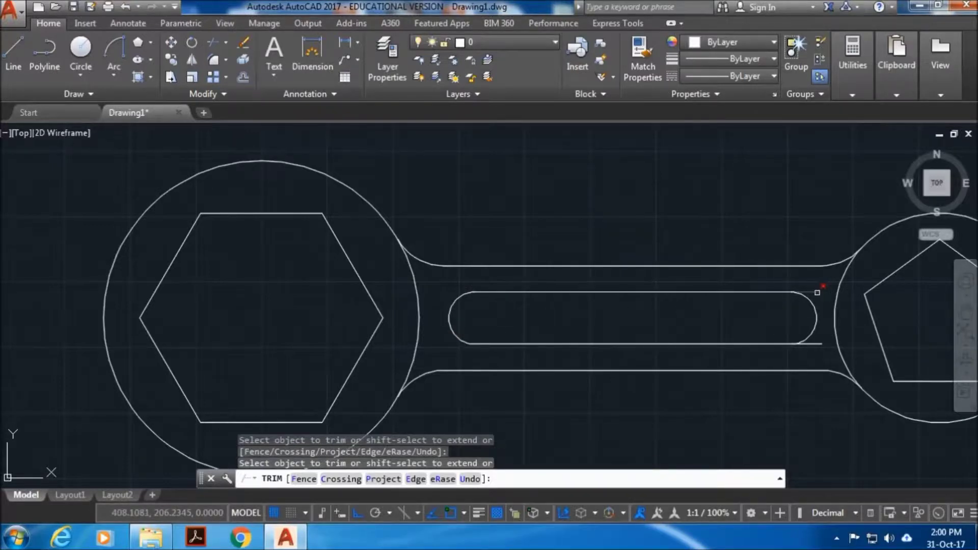
click(821, 345)
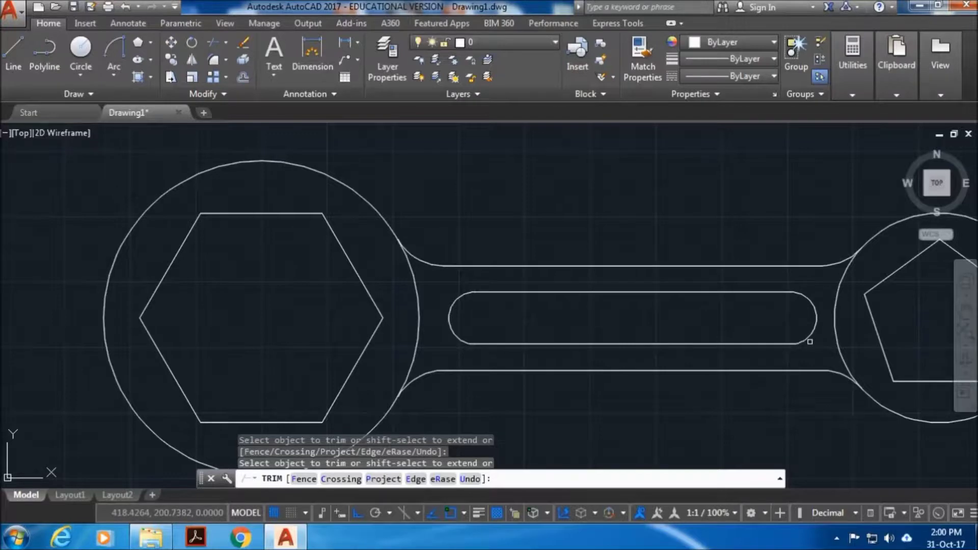
scroll(818, 343, down, 4)
click(809, 340)
middle_drag(810, 340, 774, 306)
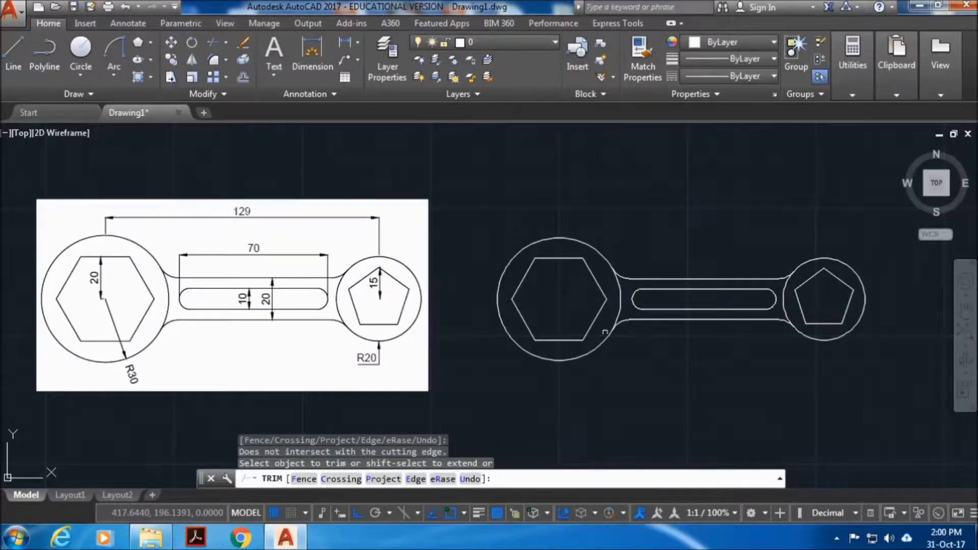
key(Escape)
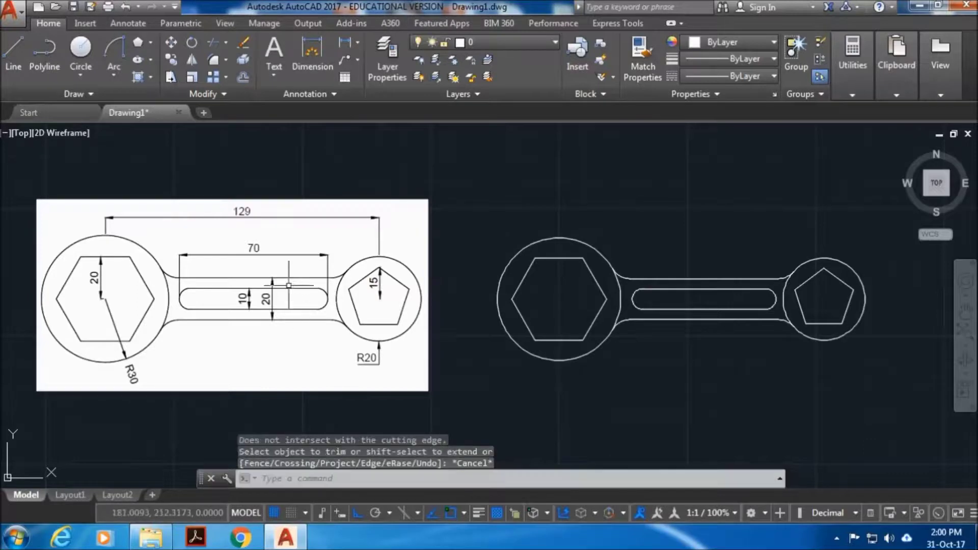
Add a horizontal linear dimension between the centres of the two outer circles, placed above the spanner
click(359, 50)
click(365, 62)
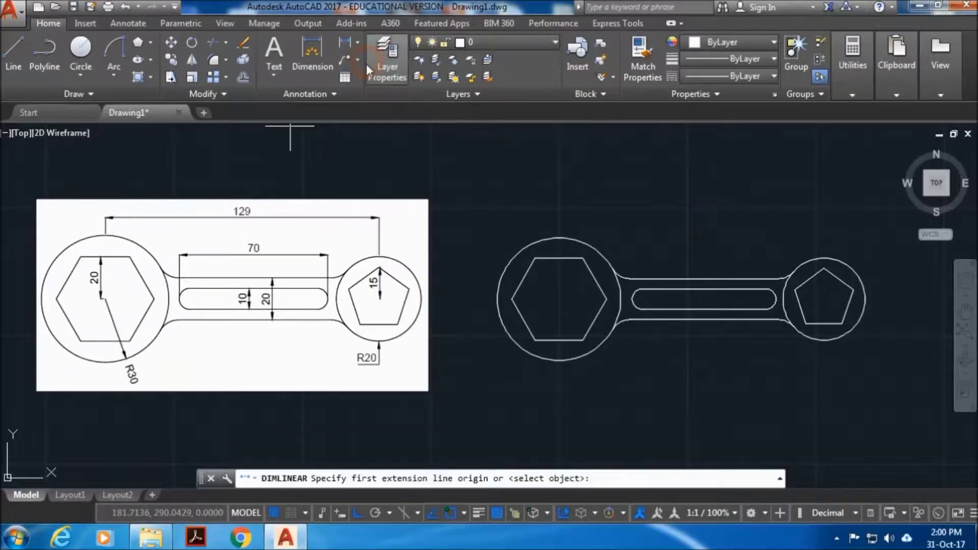
click(558, 299)
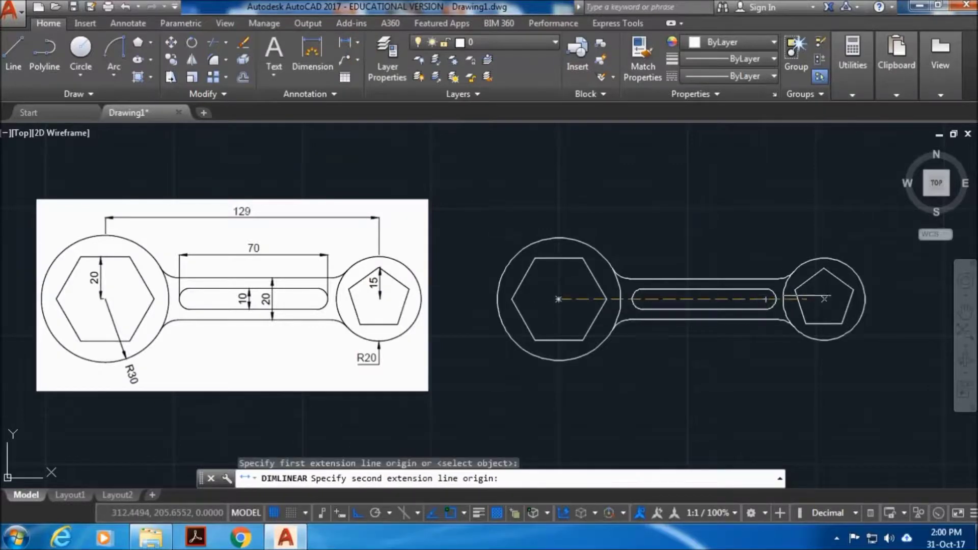
click(824, 299)
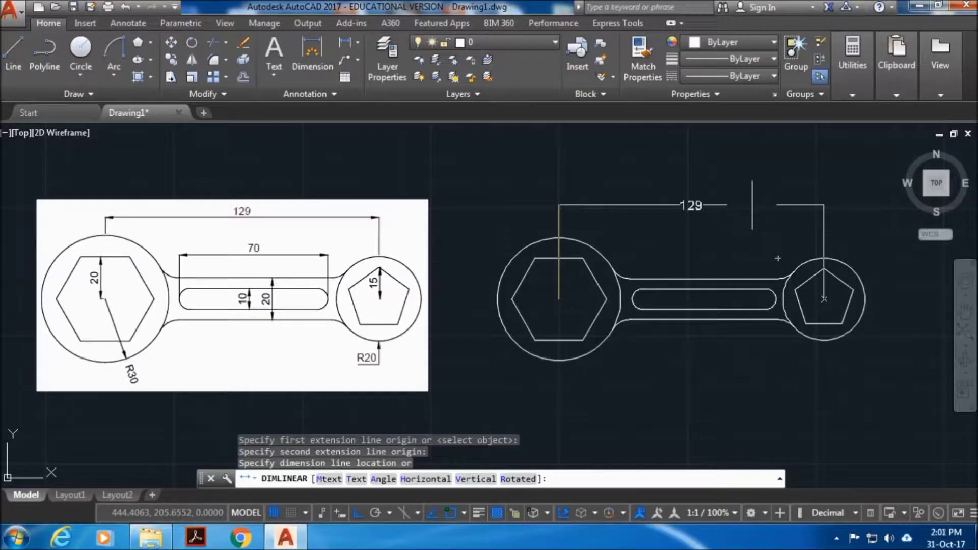
click(751, 208)
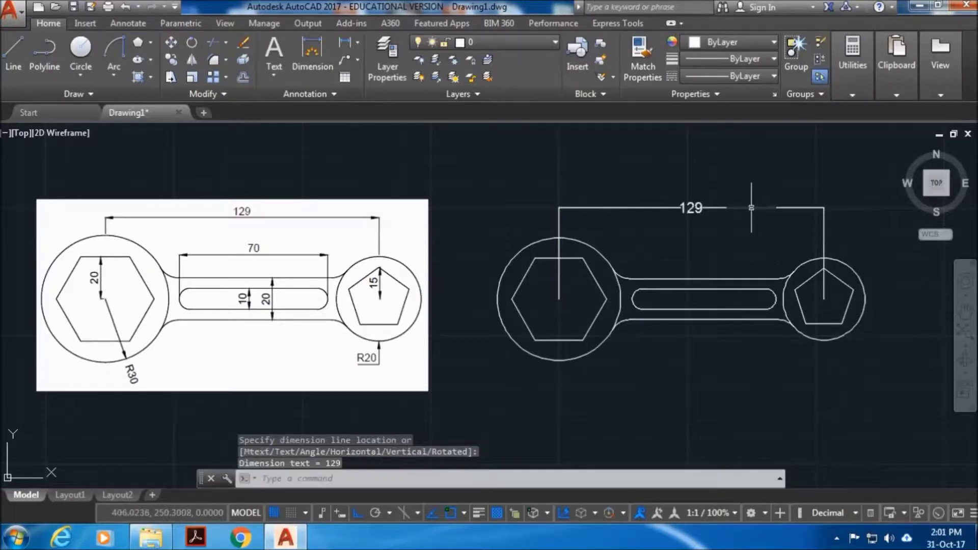
Stretch the centre-distance dimension's extension line at the hexagon end from the circle's centre to its top quadrant
click(558, 305)
click(558, 299)
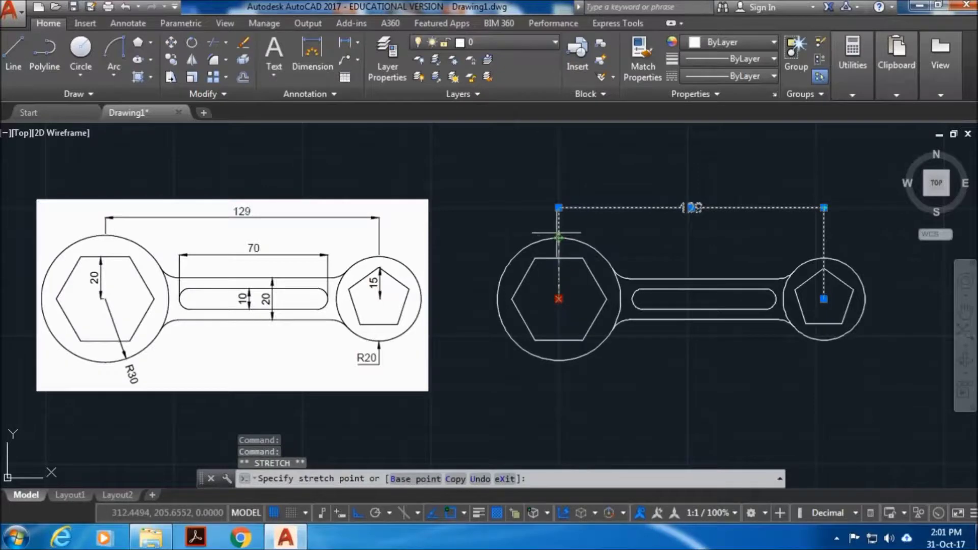
scroll(558, 237, up, 3)
click(558, 237)
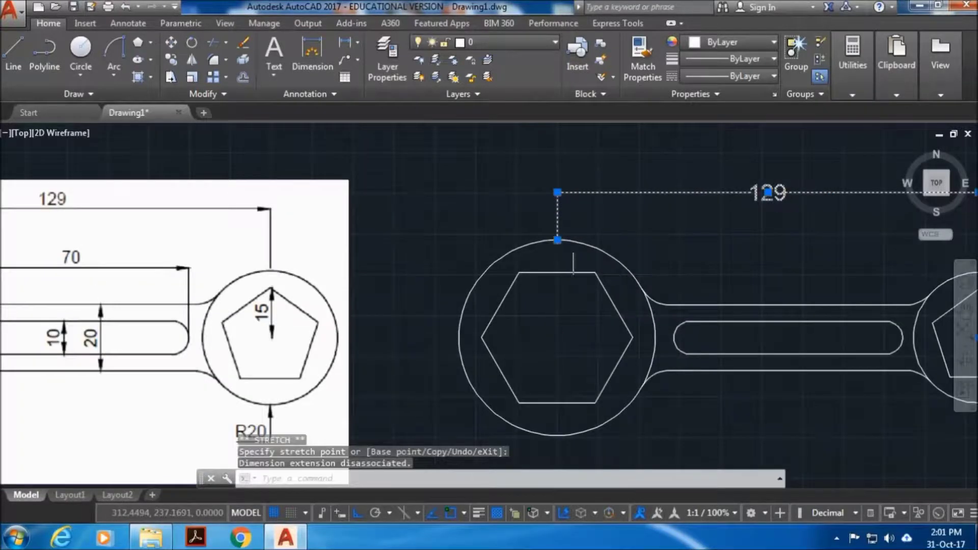
click(694, 258)
key(Escape)
key(Escape)
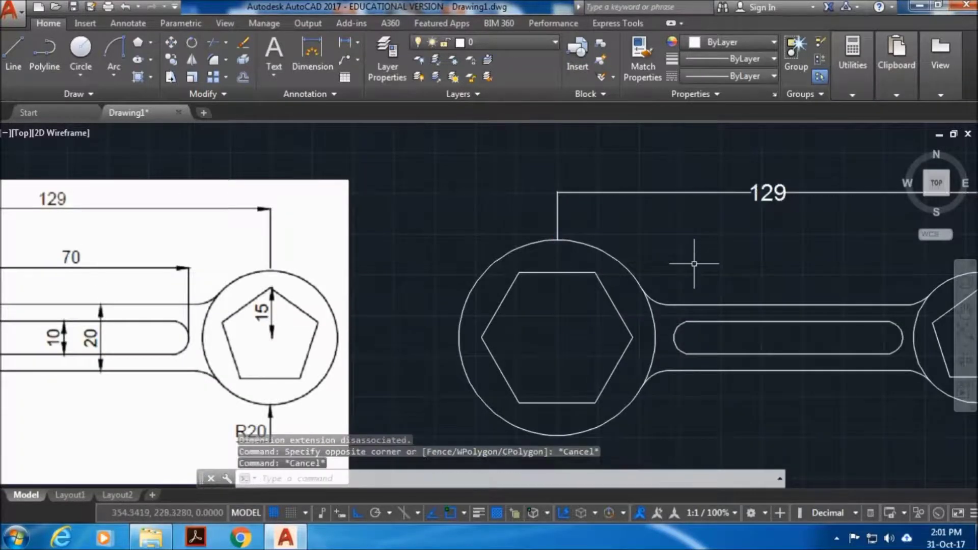
Stretch the centre-distance dimension's extension line at the pentagon end up to the smaller outer circle's top quadrant
scroll(694, 263, down, 2)
click(872, 300)
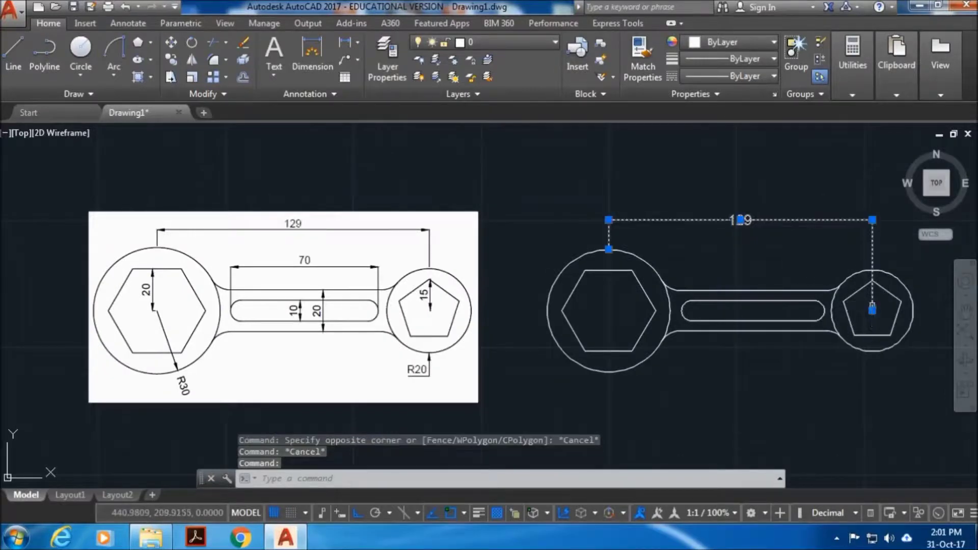
click(871, 310)
click(872, 269)
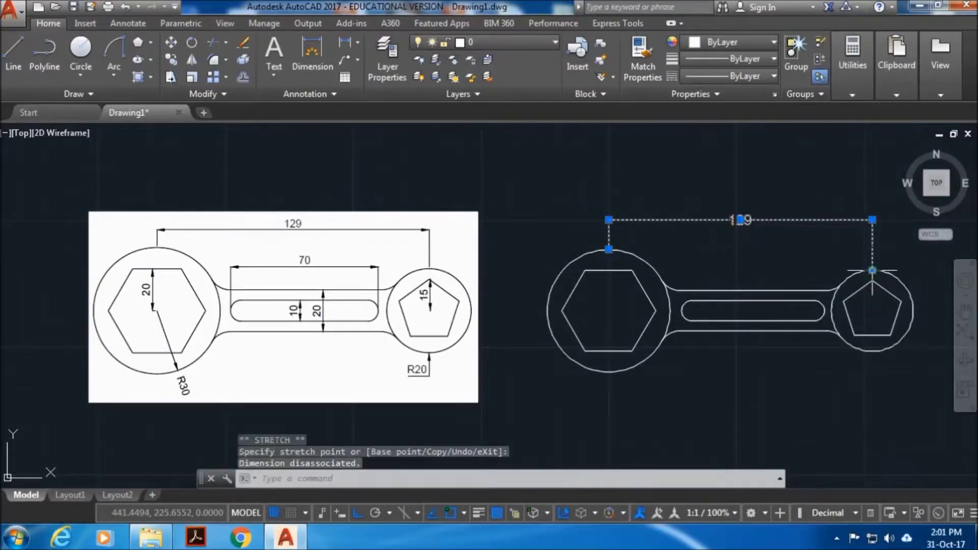
click(816, 249)
key(Escape)
key(Escape)
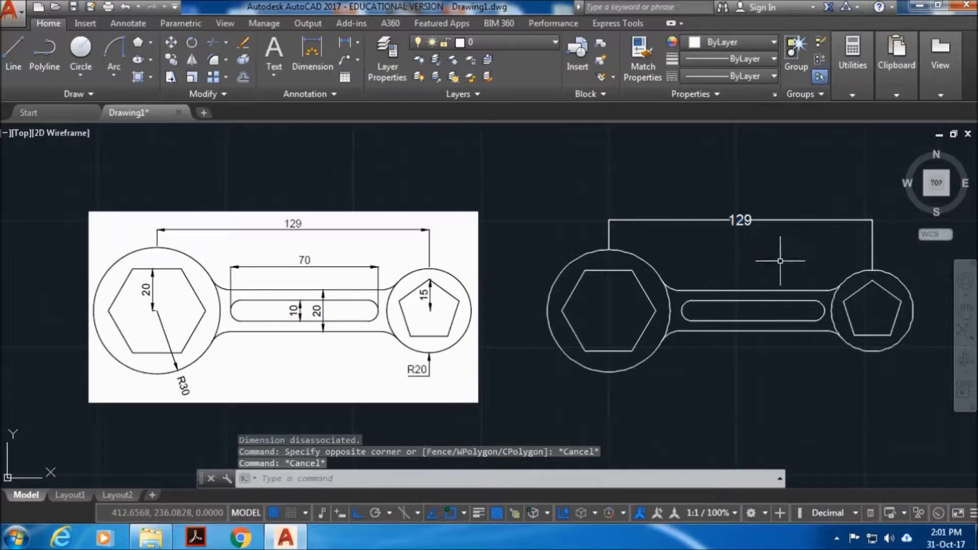
Dimension the slot's overall length between its rounded ends, placing the linear dimension just above the handle
middle_drag(728, 282, 694, 271)
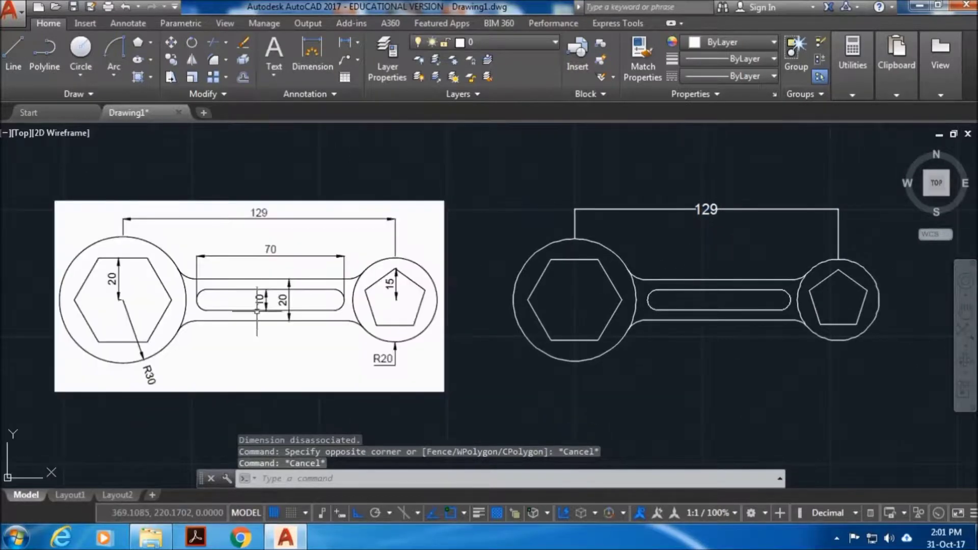
click(345, 43)
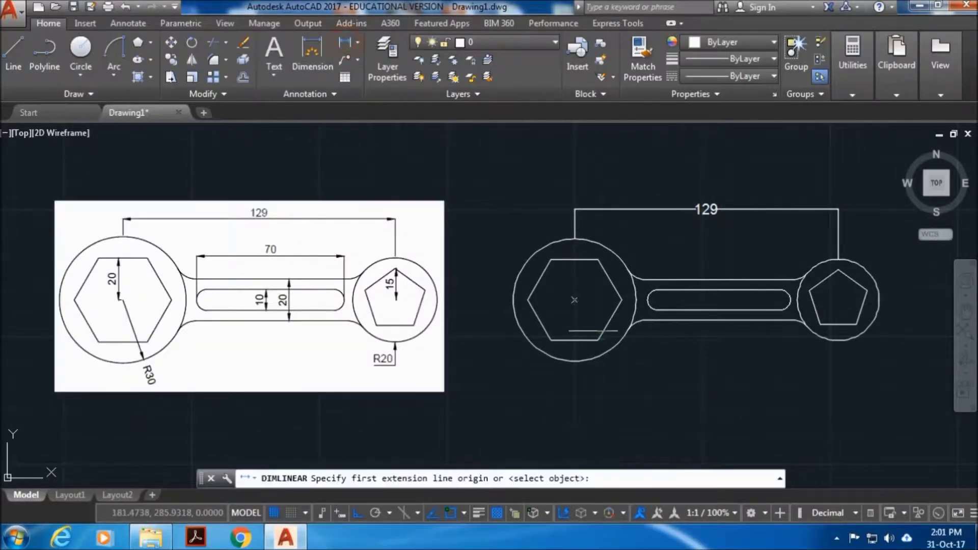
click(646, 300)
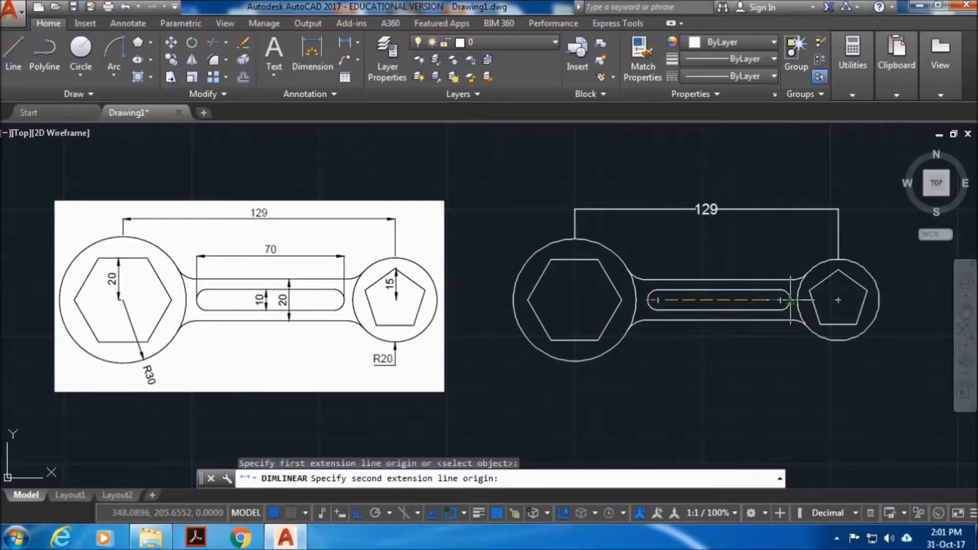
click(790, 300)
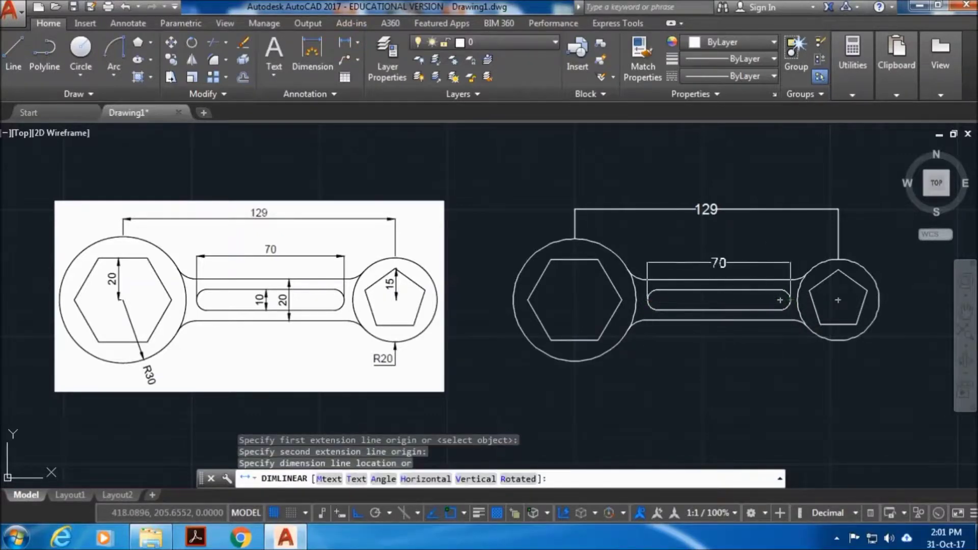
click(765, 257)
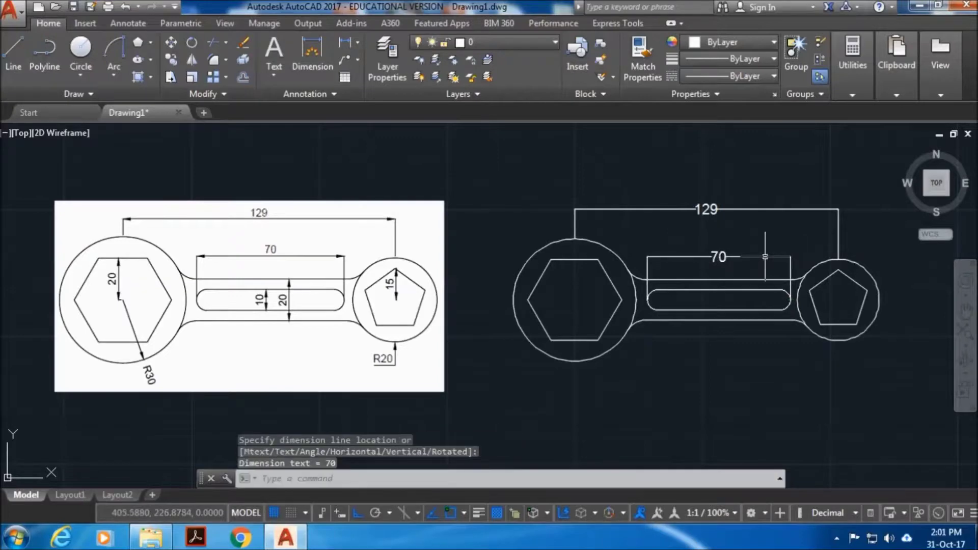
click(736, 376)
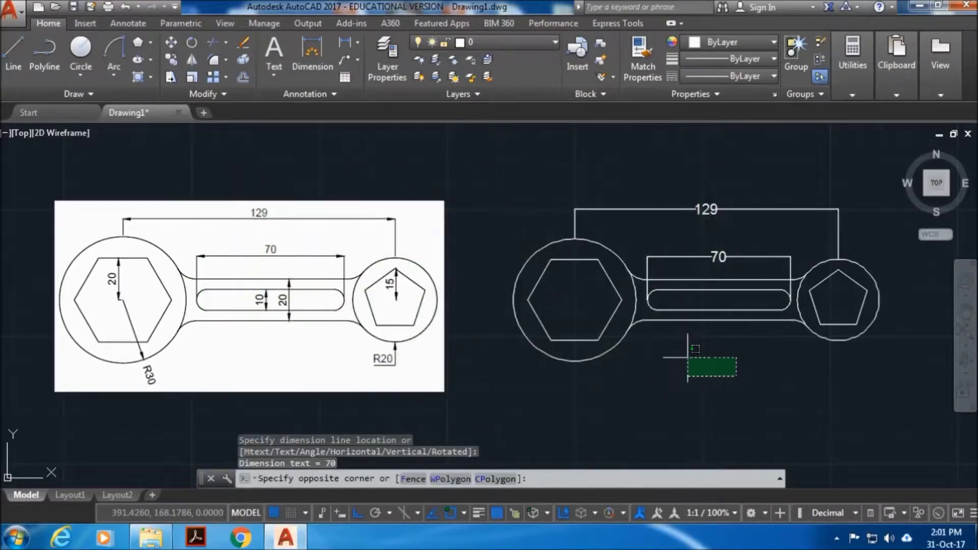
click(688, 352)
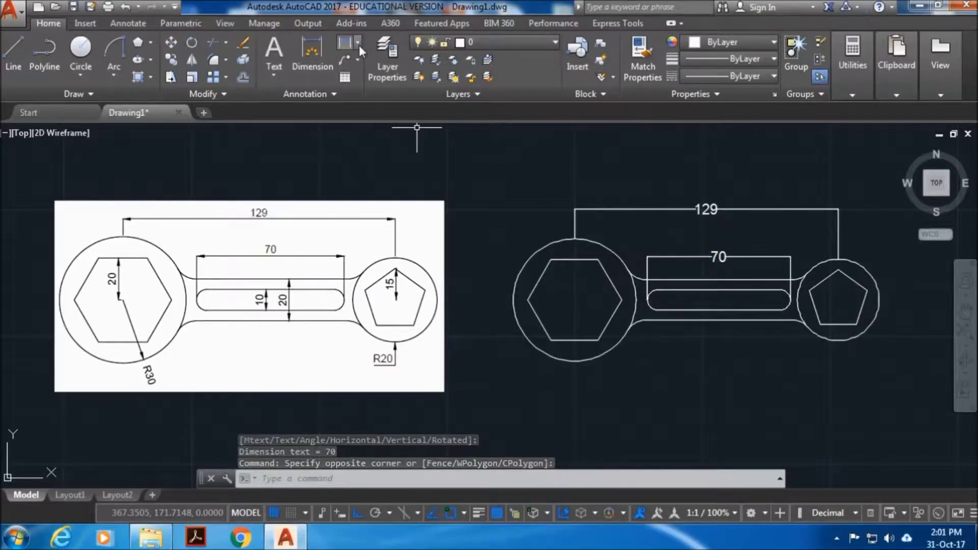
Add a vertical linear dimension for the handle's width between its lower and upper edges, toward the hexagon end
click(342, 45)
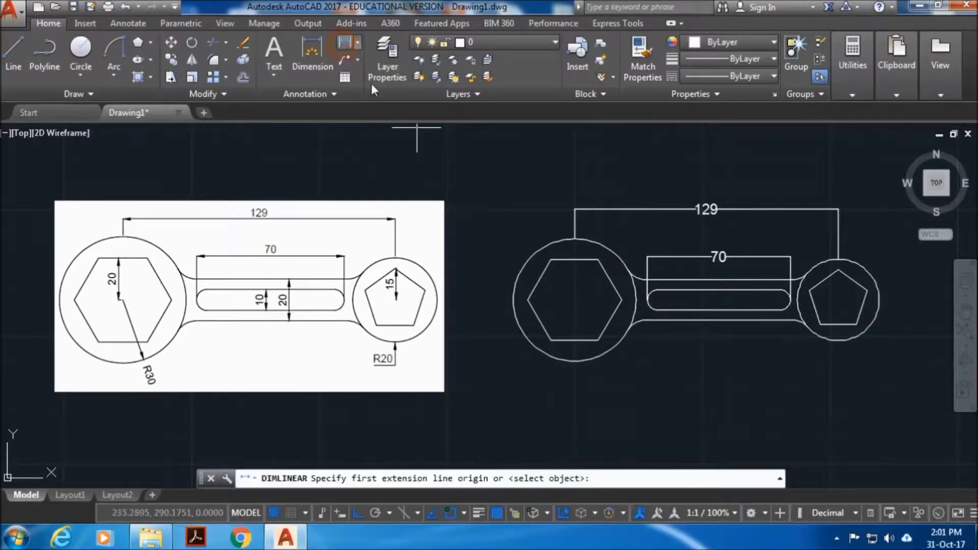
click(688, 319)
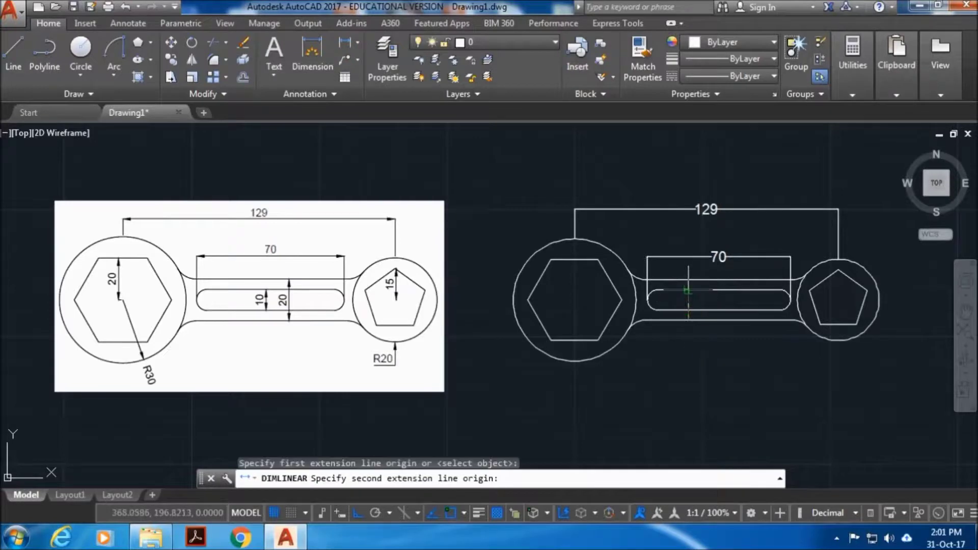
click(688, 279)
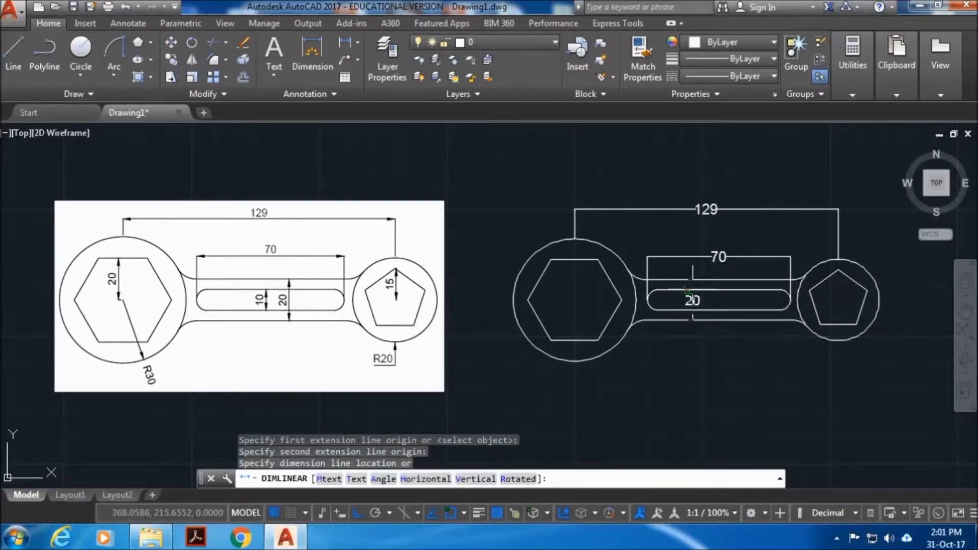
click(686, 306)
Add a vertical linear dimension for the slot's width, placed inside the slot beside the handle width dimension
click(339, 42)
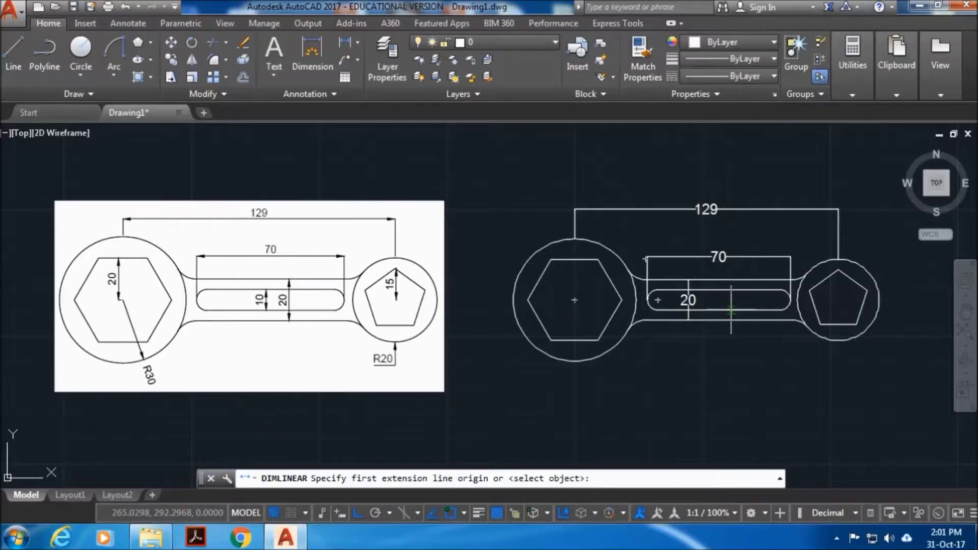
click(729, 291)
click(731, 309)
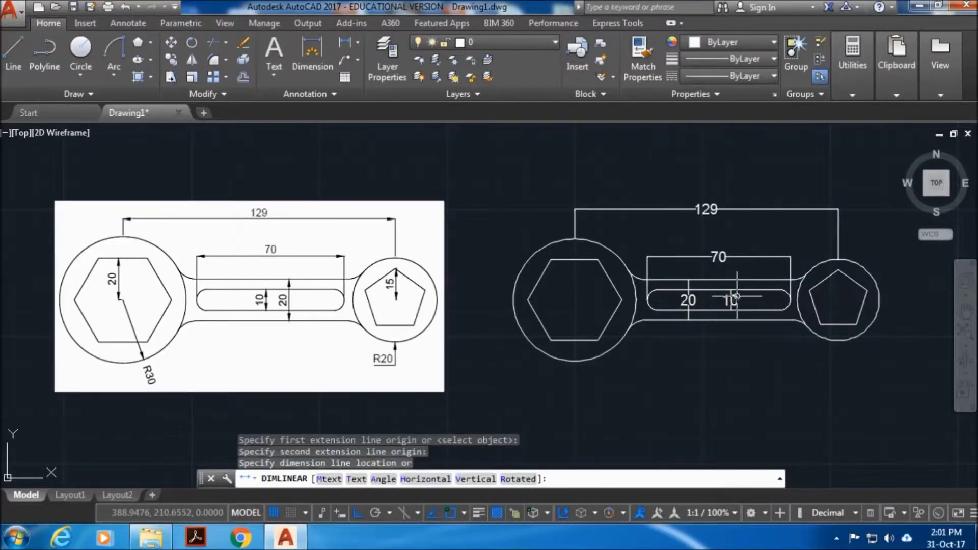
click(736, 296)
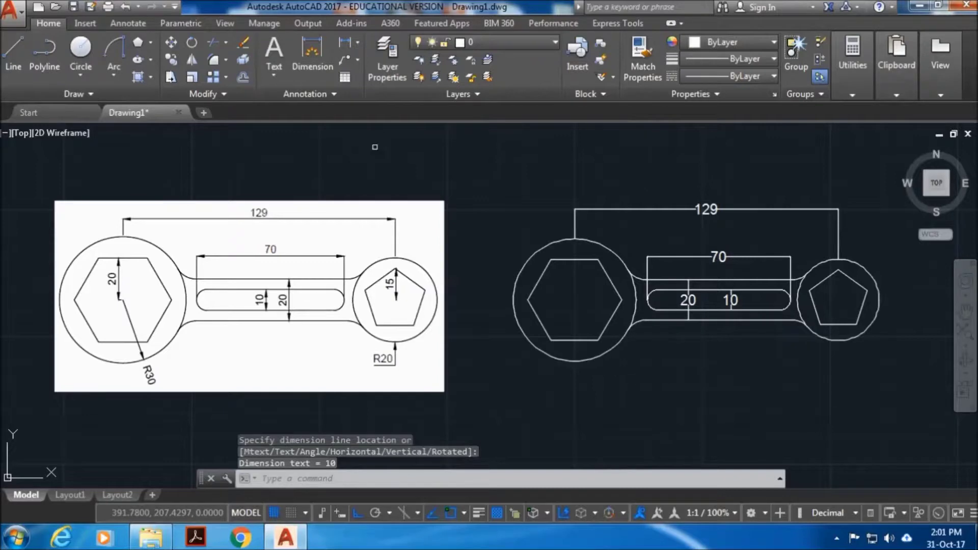
Add a radius dimension to the larger outer circle, placing its text just below the circle
click(358, 44)
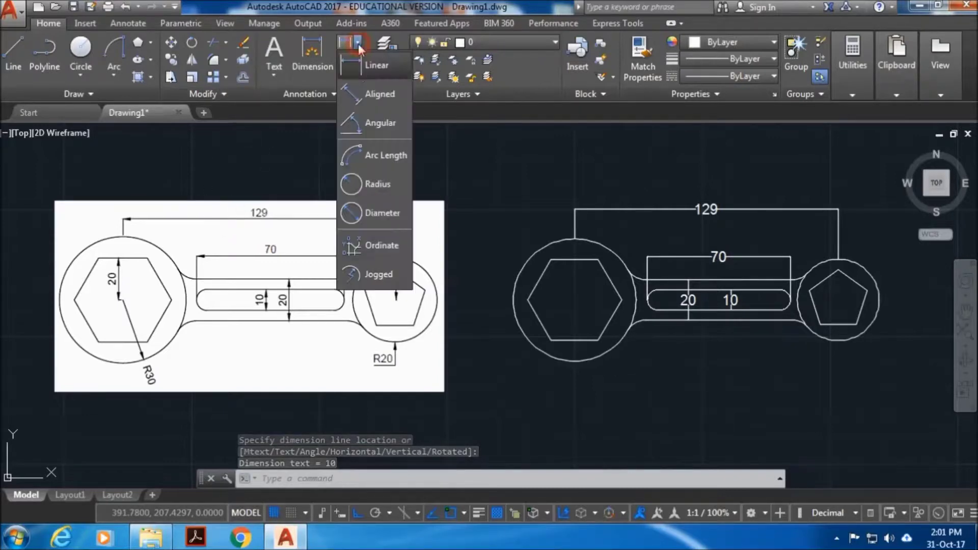
click(378, 182)
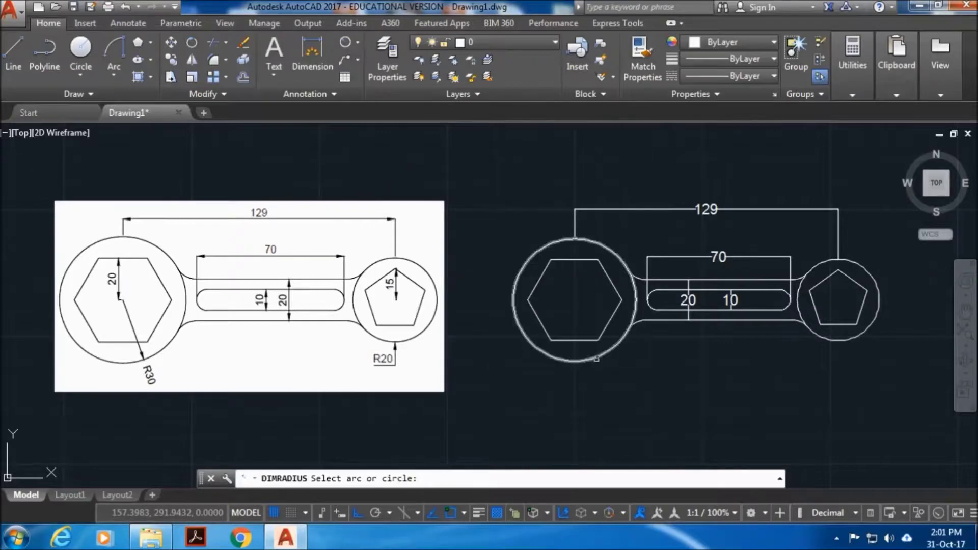
click(593, 359)
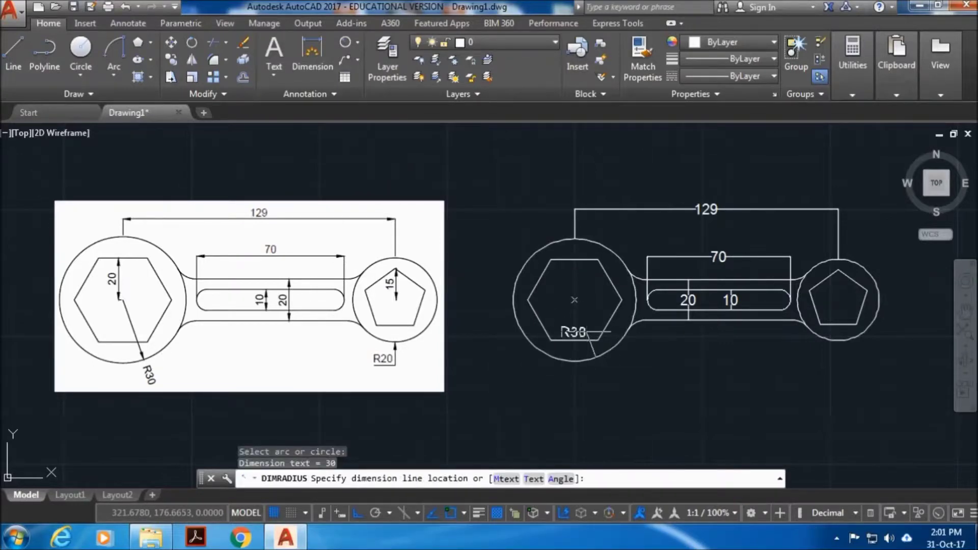
click(593, 370)
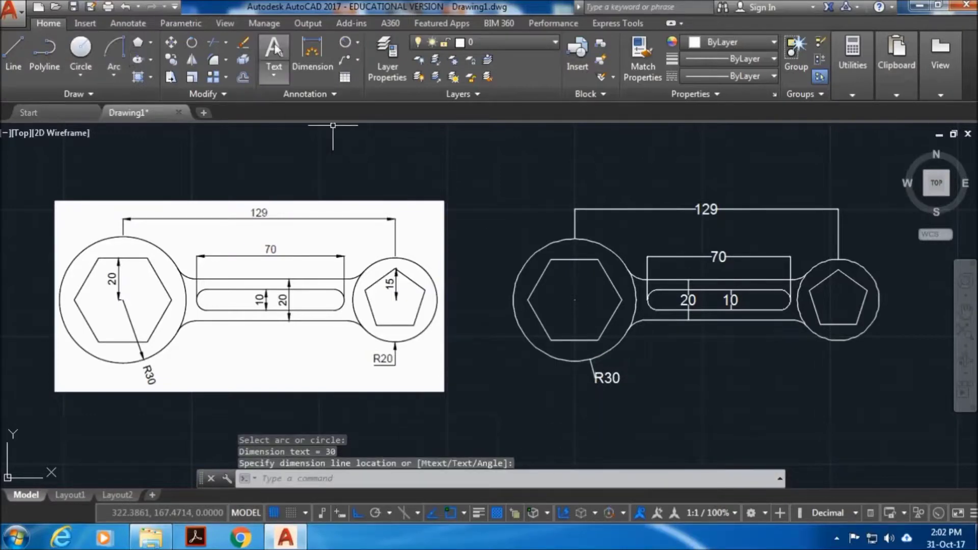
Add a radius dimension to the smaller outer circle, placing its text just below and outside the circle
click(346, 43)
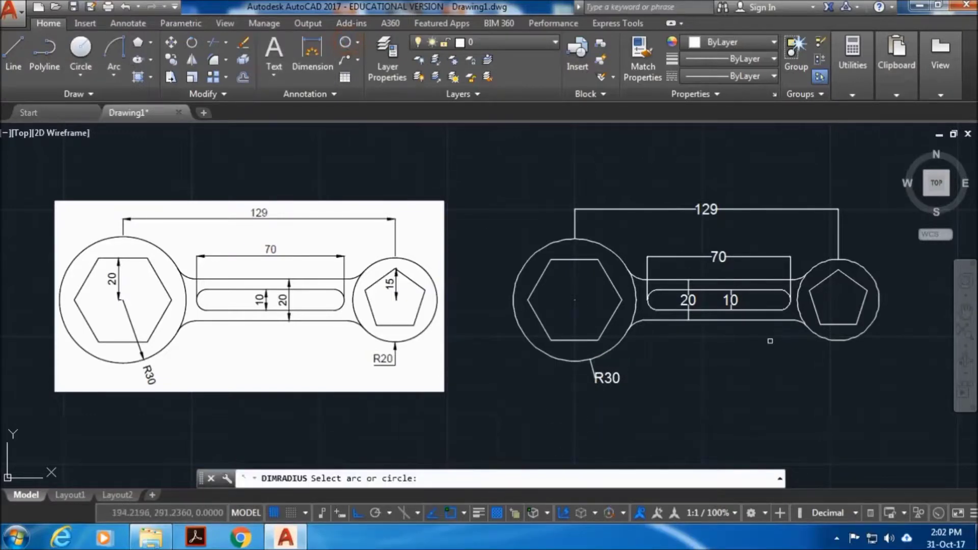
click(839, 341)
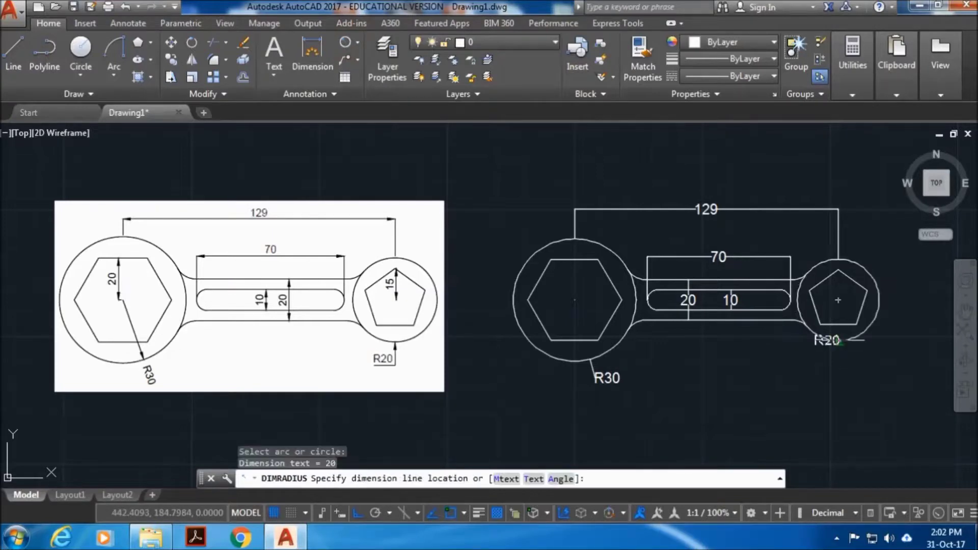
click(861, 358)
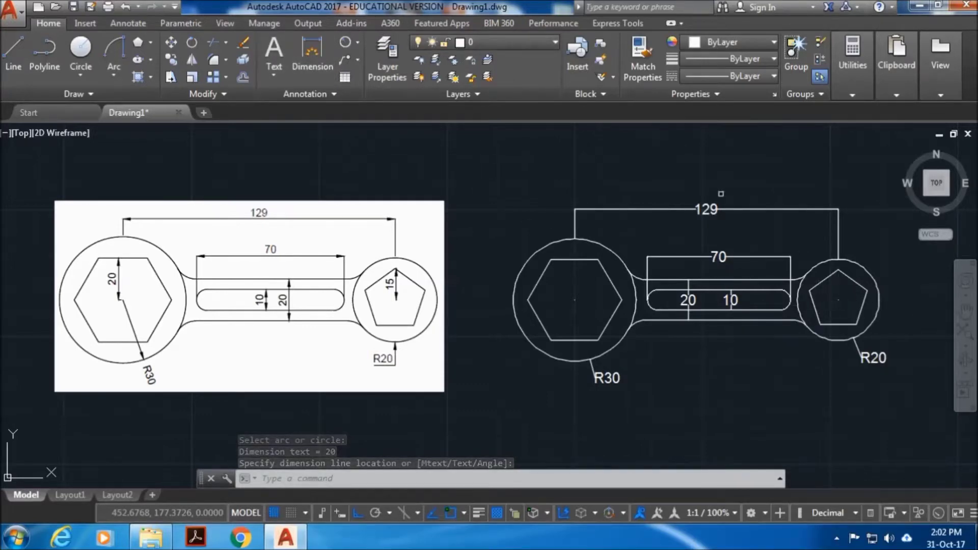
Add a vertical linear dimension from the smaller circle's center to the pentagon's upper vertex, with the text inside the pentagon
click(357, 42)
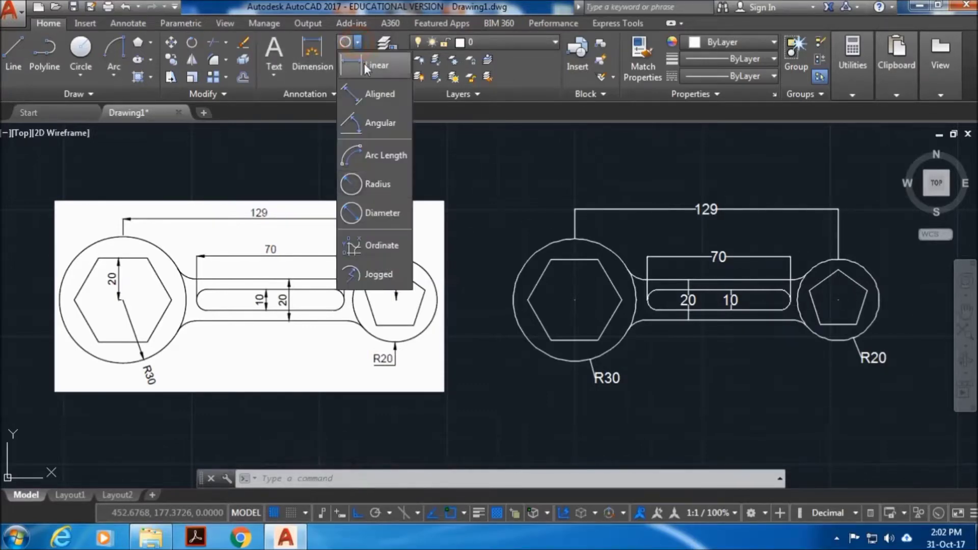
click(369, 63)
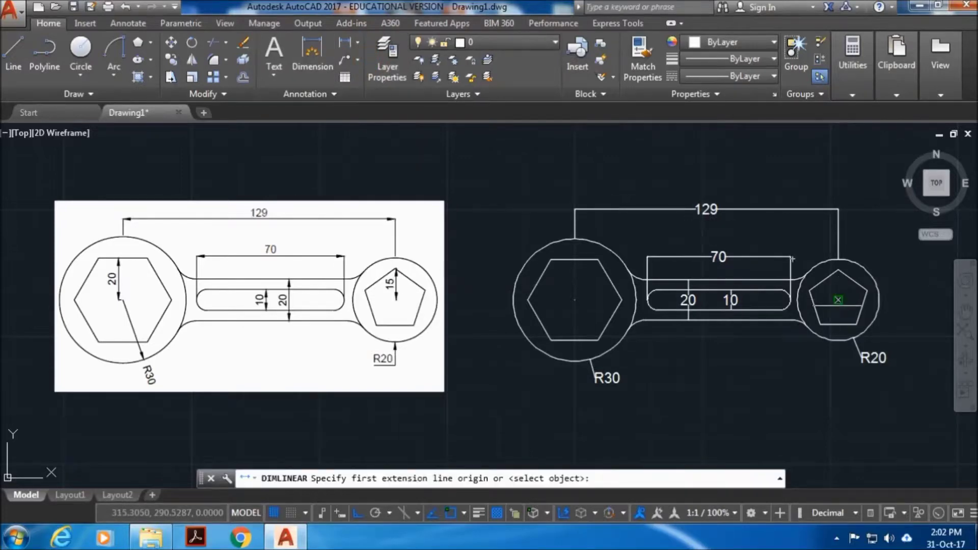
click(838, 300)
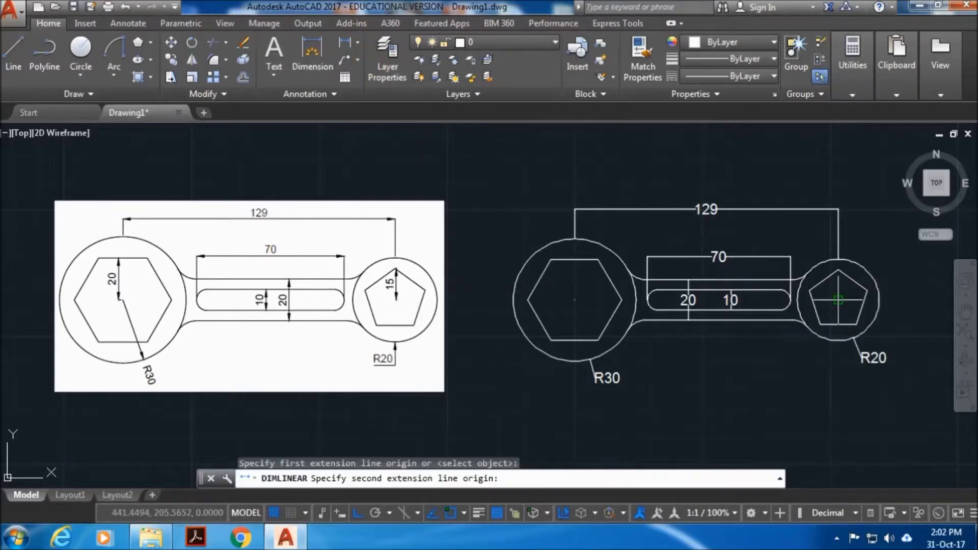
click(838, 268)
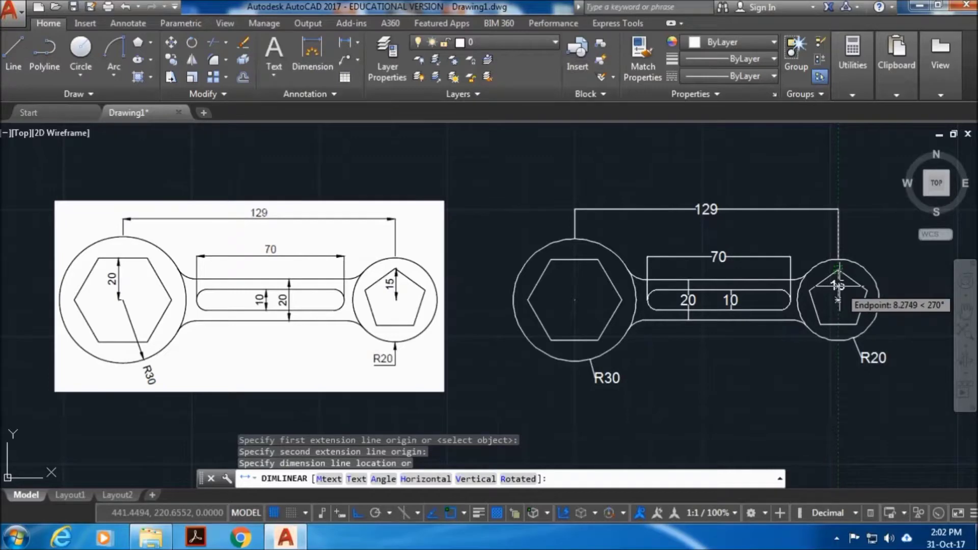
click(838, 285)
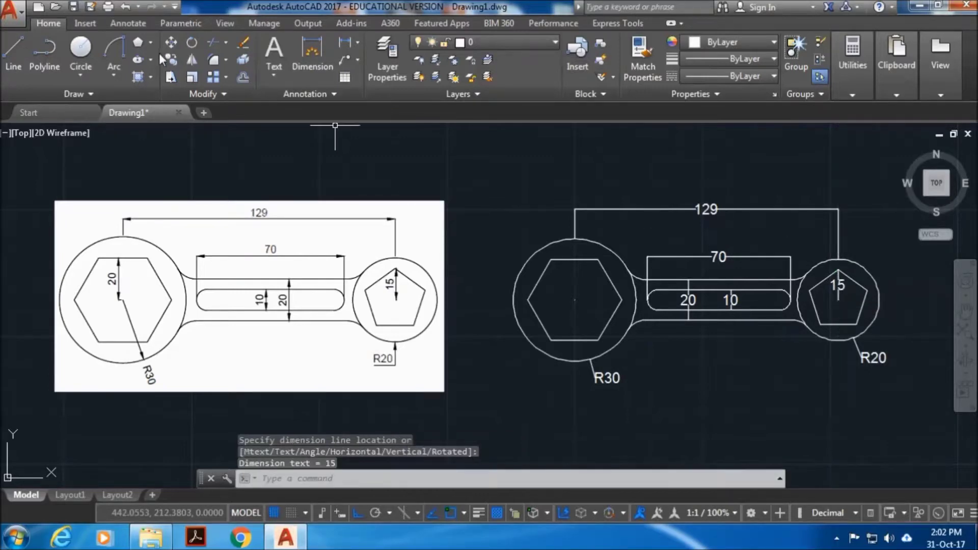
Add a vertical linear dimension from the larger circle's center to the midpoint of the hexagon's upper edge, placed inside the hexagon
click(344, 43)
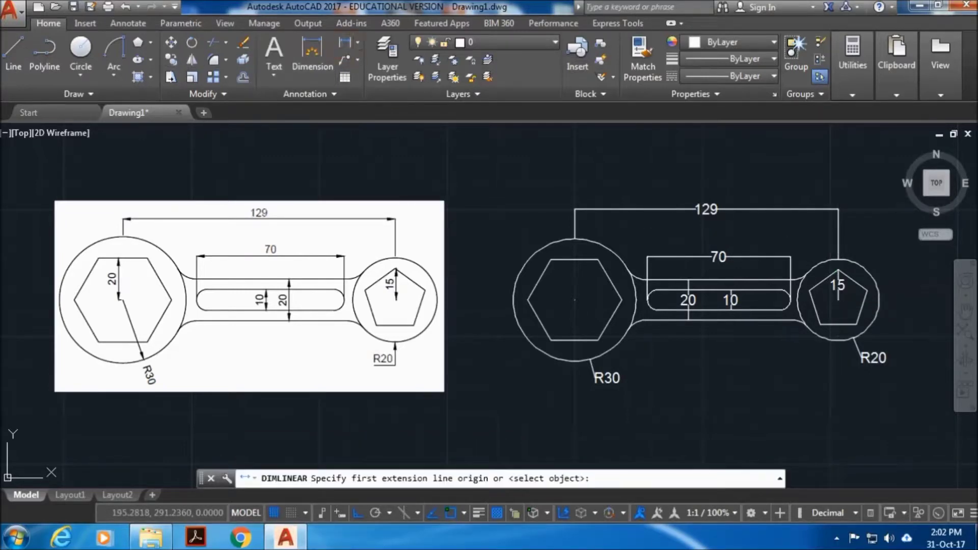
click(574, 300)
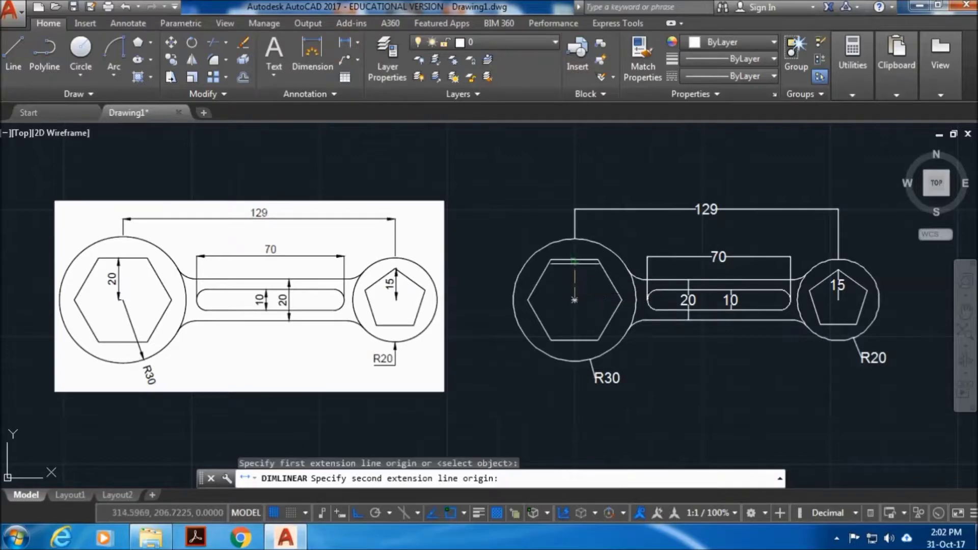
click(574, 261)
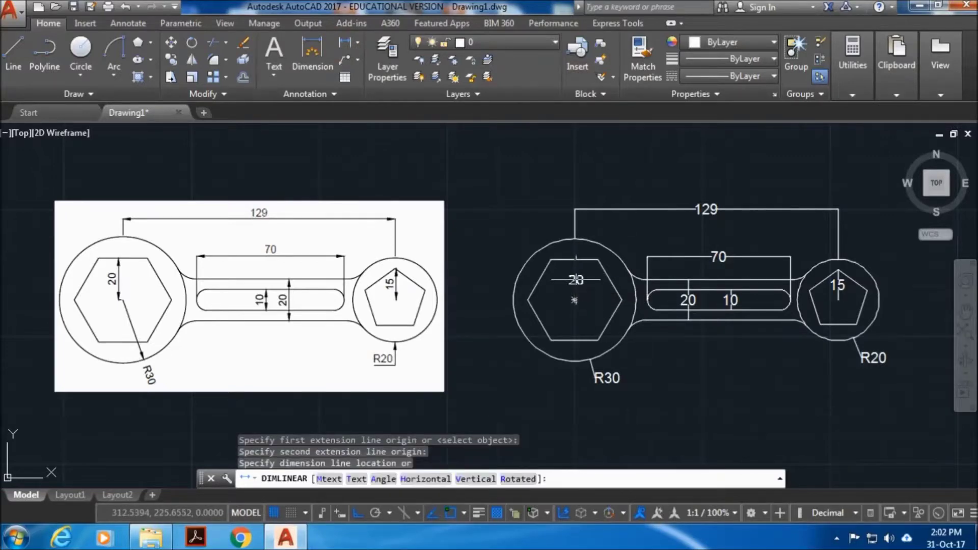
click(575, 279)
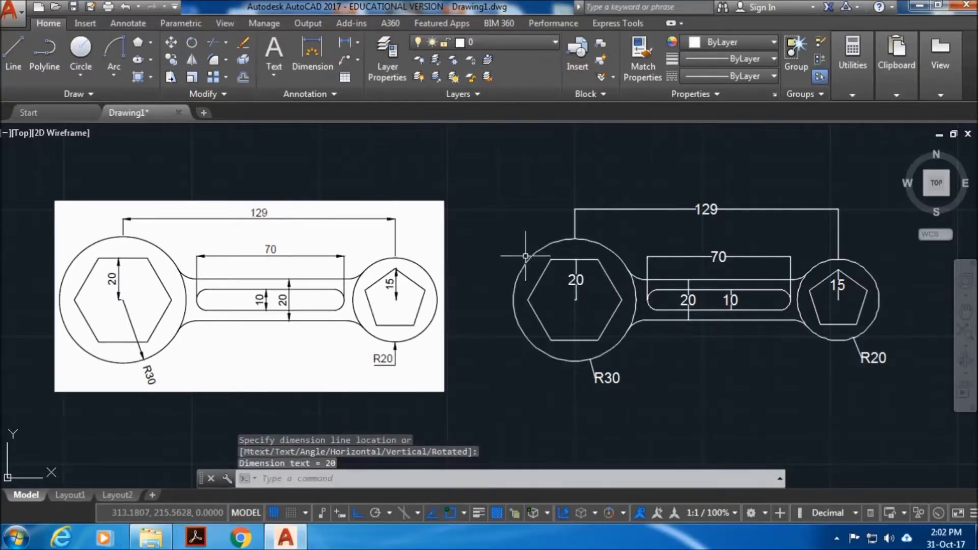
Set the arrow size of the larger circle's radius dimension to 2 in its properties, then deselect it and close the properties
click(591, 365)
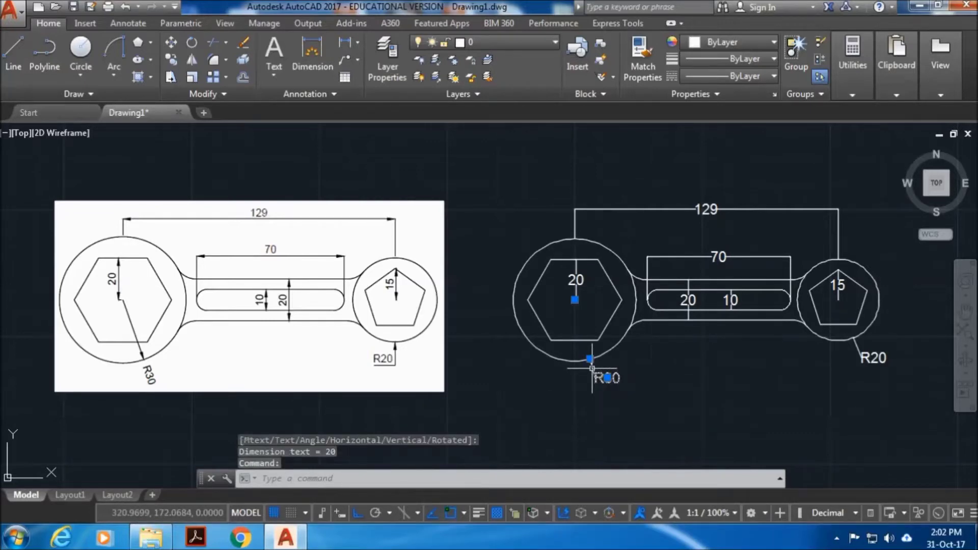
double_click(592, 368)
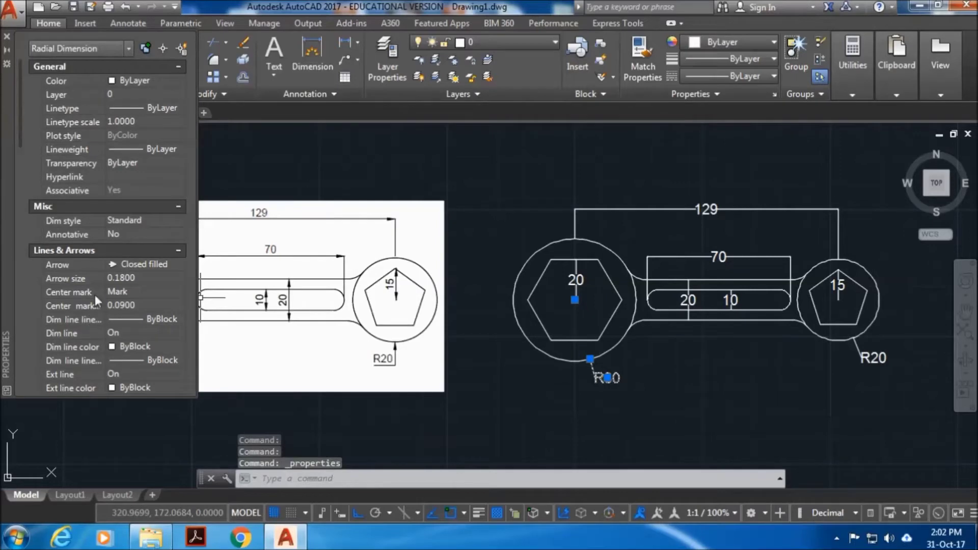
click(120, 278)
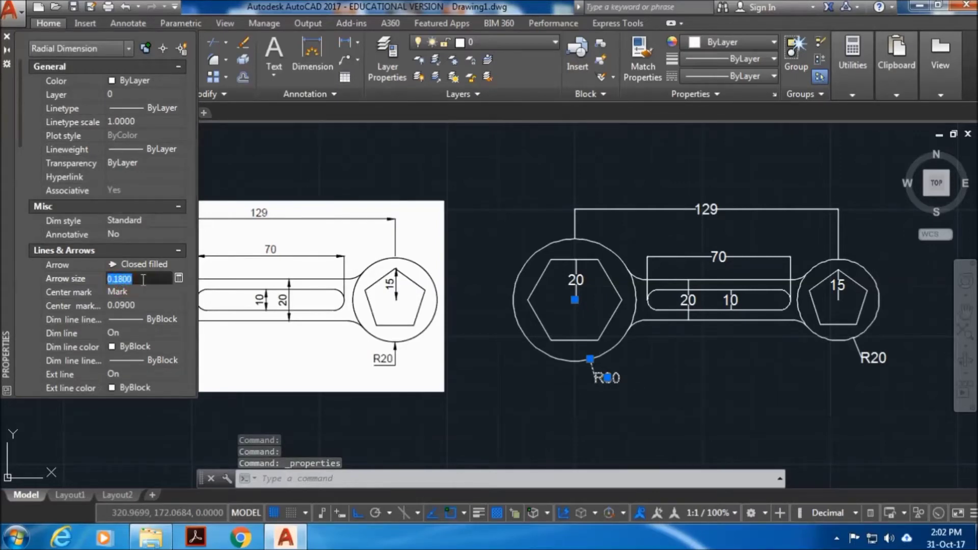
text(2)
key(Tab)
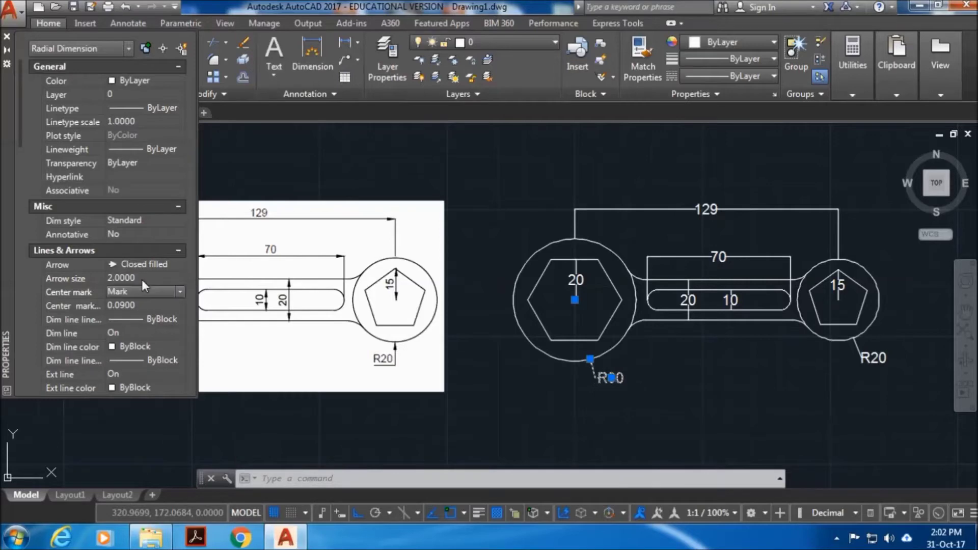
click(658, 409)
key(Escape)
key(Escape)
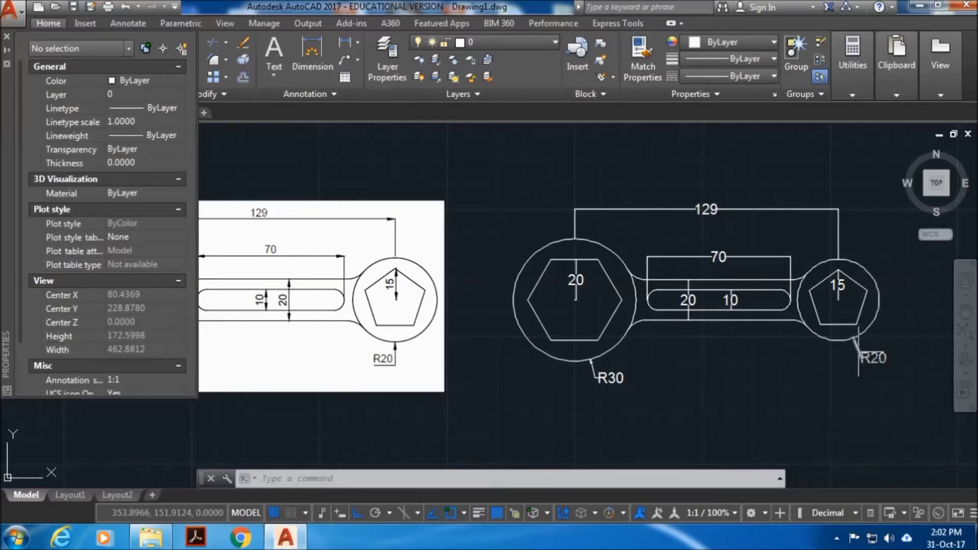
click(7, 37)
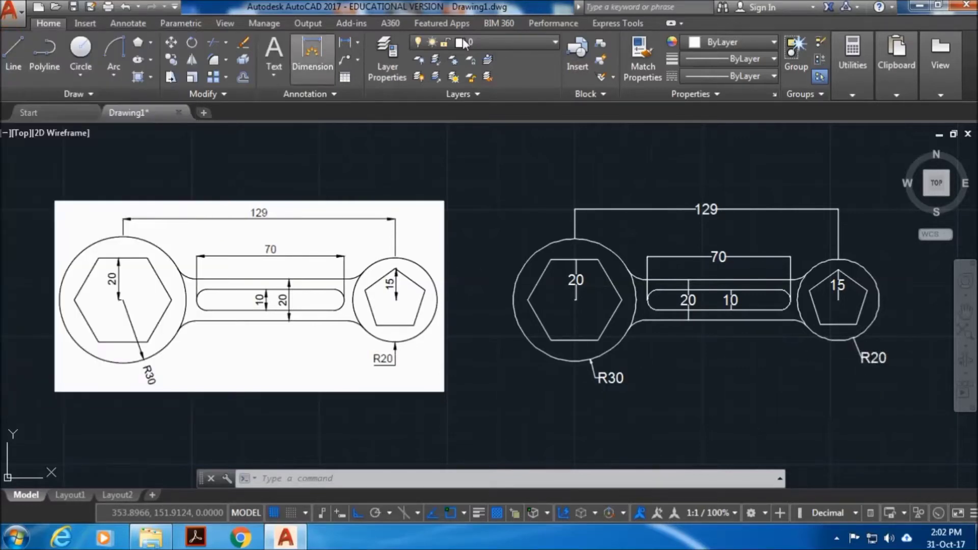
Modify the Standard dimension style to an arrow size of 2 and set it as the current style
click(294, 93)
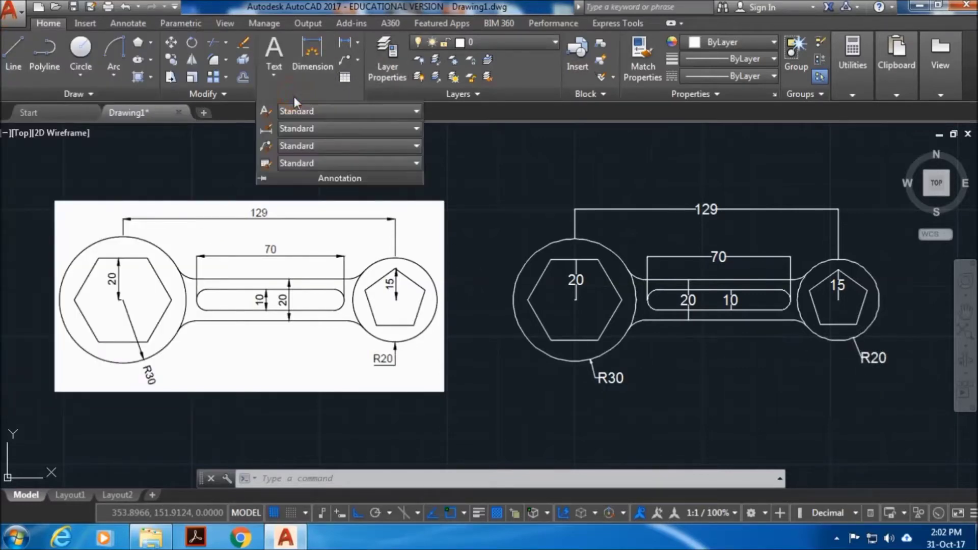
click(294, 128)
click(355, 218)
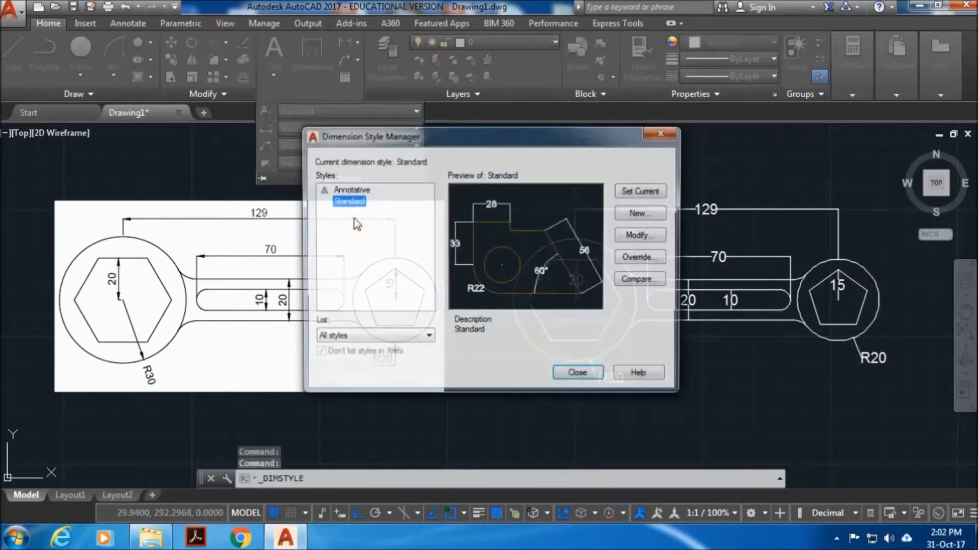
click(642, 240)
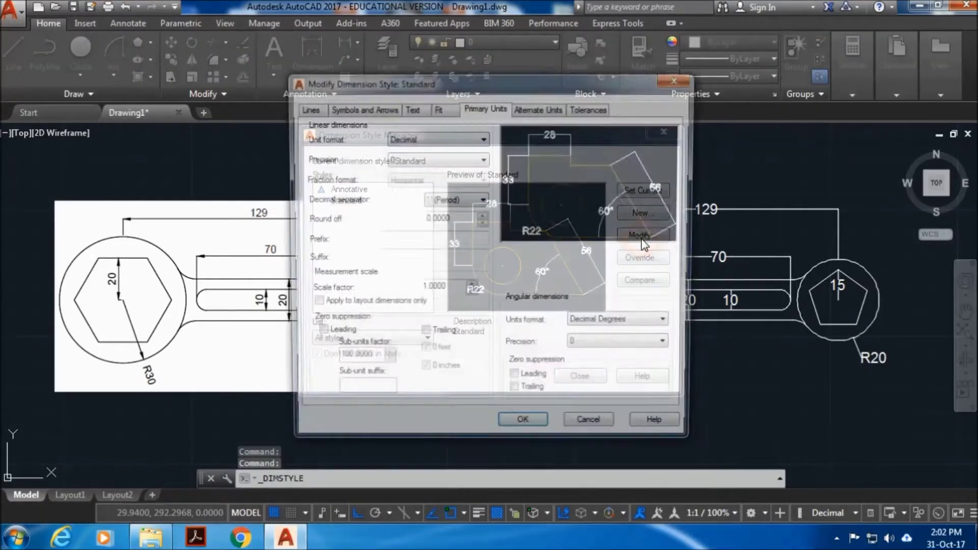
click(359, 106)
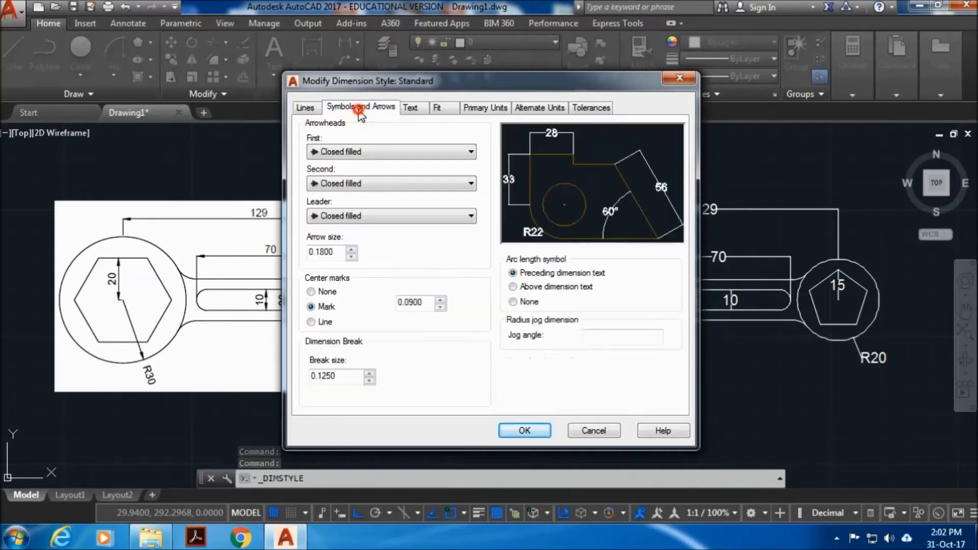
double_click(339, 252)
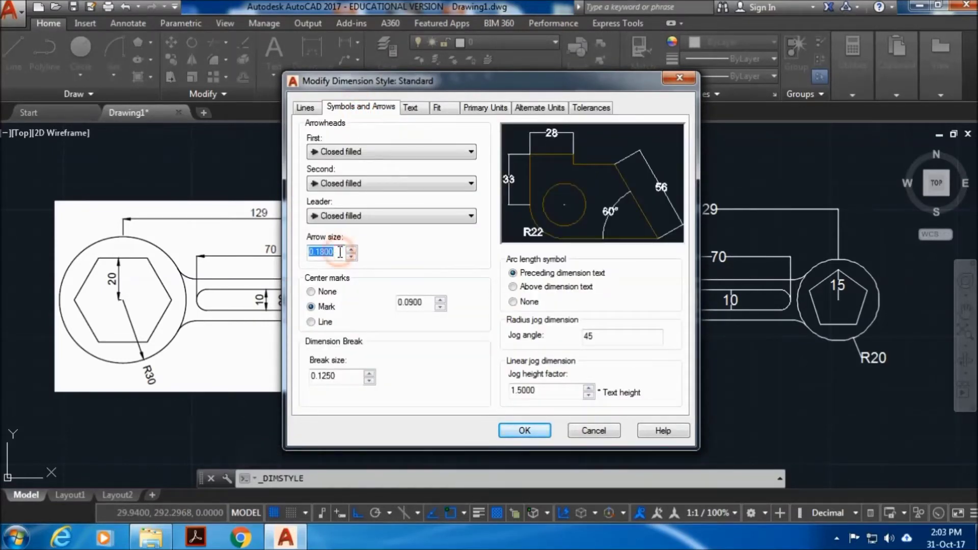
text(2)
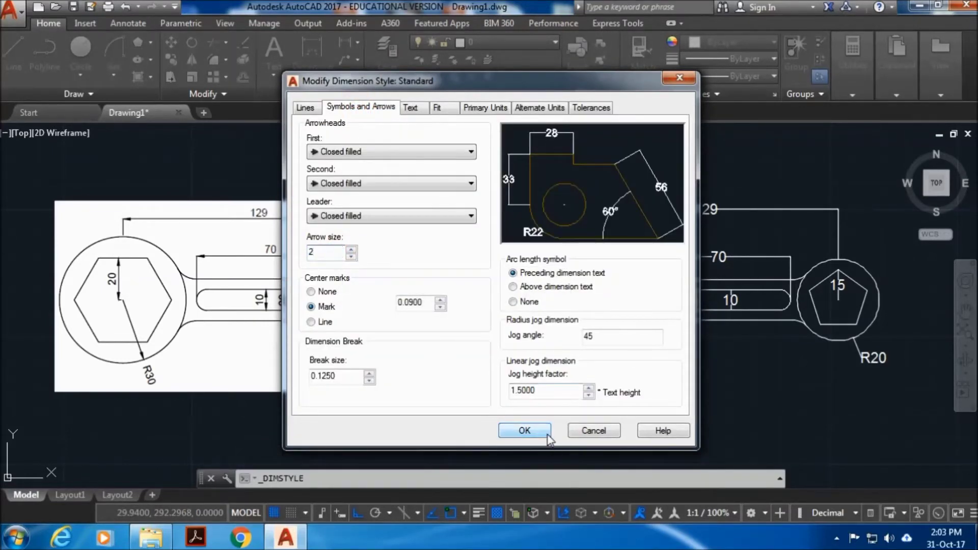
double_click(334, 251)
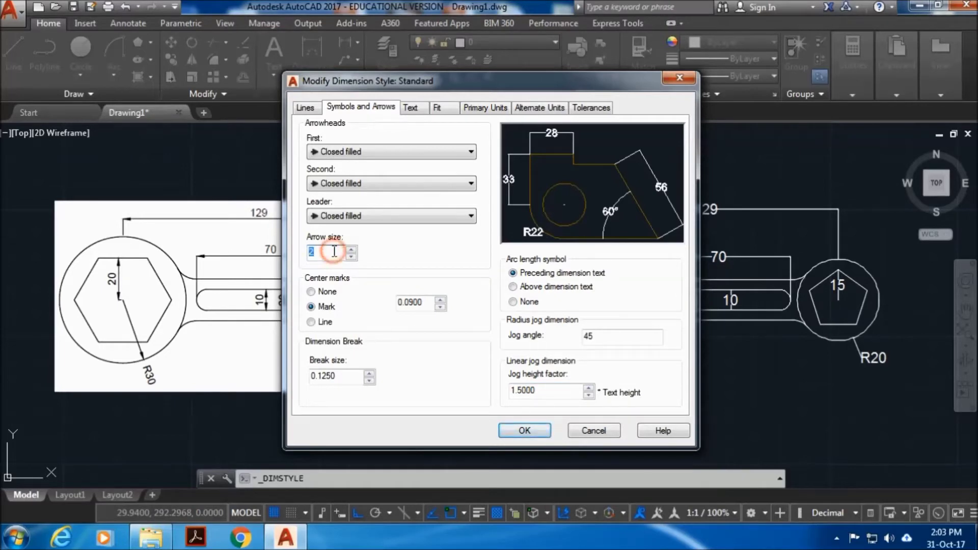
click(511, 433)
click(641, 191)
click(580, 375)
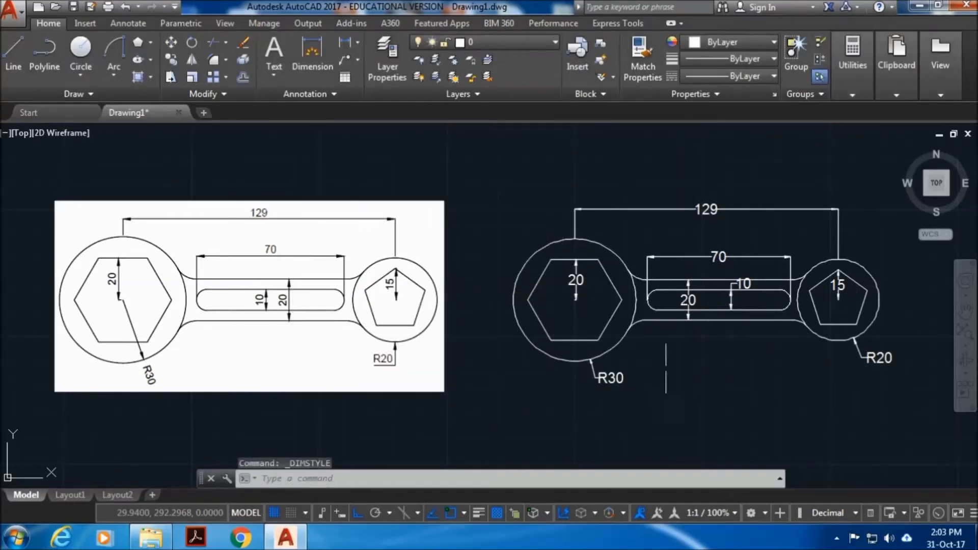
click(916, 444)
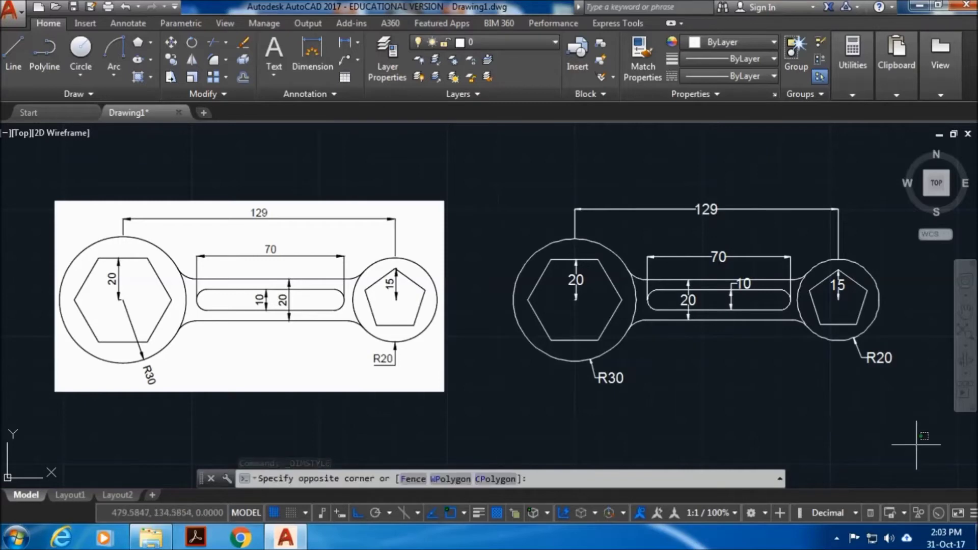